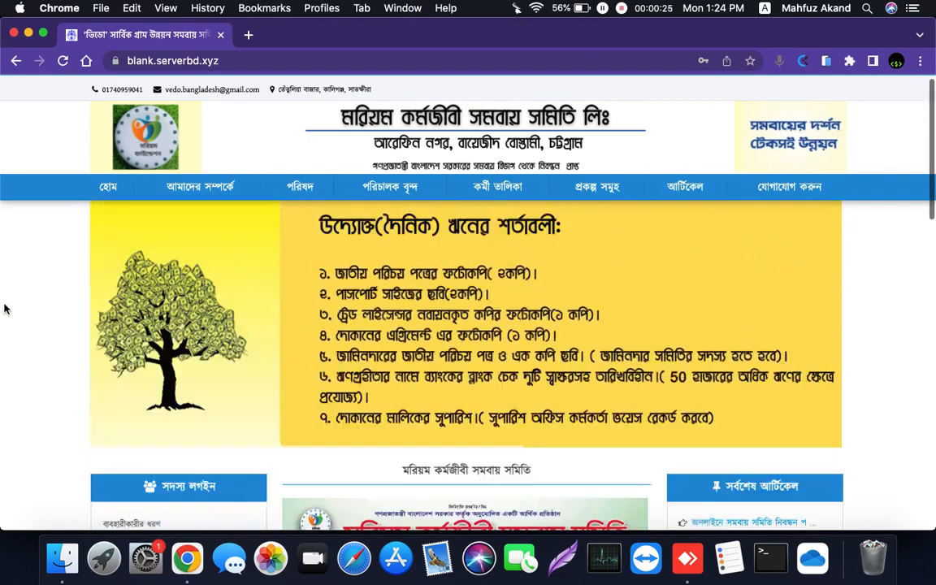
Browse the cooperative's public website and open the chairman's message page from the About Us section
{"action": "scroll", "coordinate": [19, 236], "scroll_direction": "down", "scroll_amount": 5}
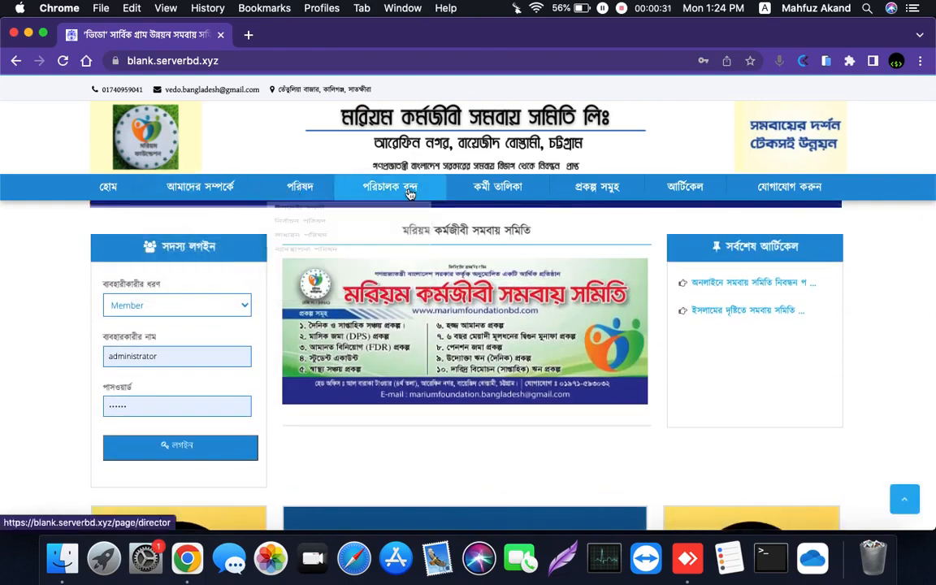
{"action": "left_click", "coordinate": [512, 190]}
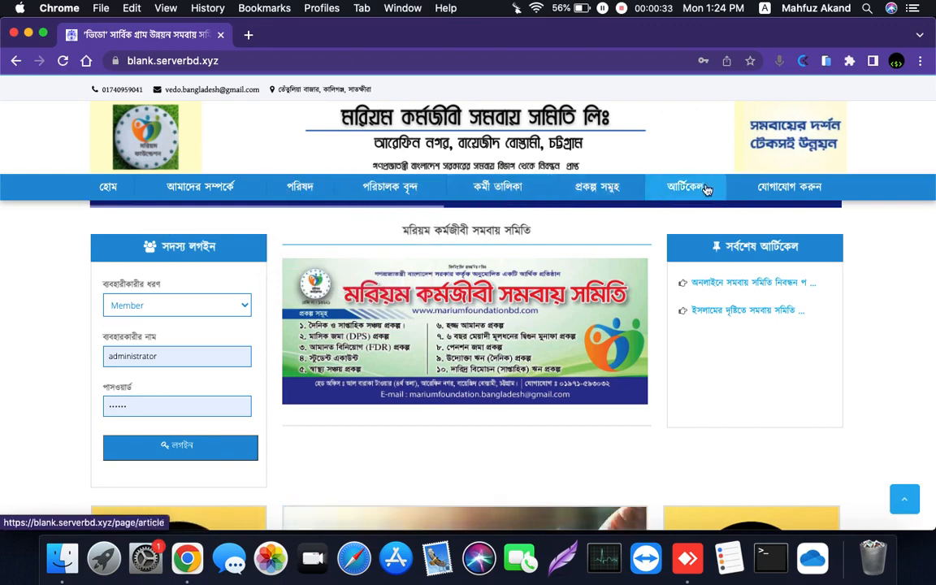
{"action": "mouse_move", "coordinate": [222, 181]}
{"action": "left_click", "coordinate": [140, 219]}
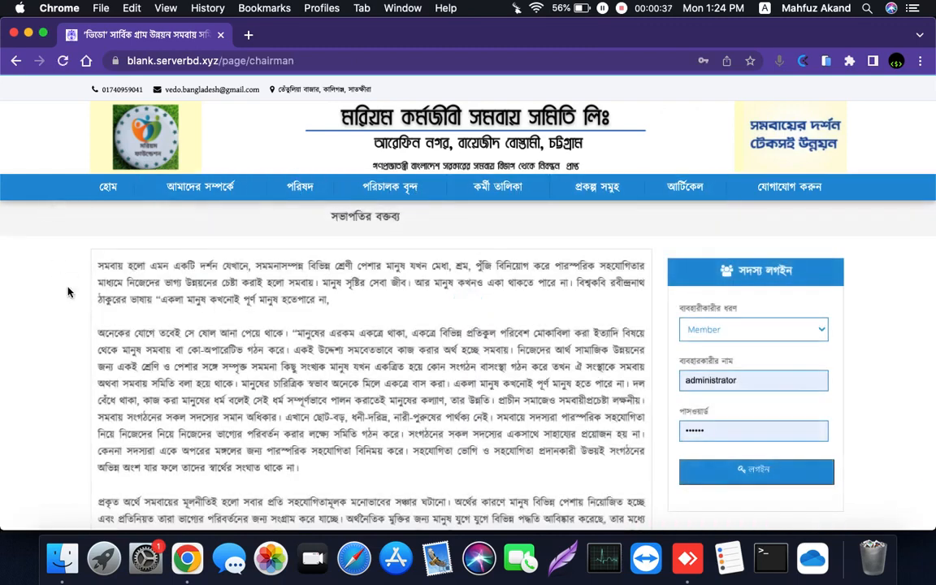
Return to the website's home page, log in with the user type Administrator, and open the dashboard
{"action": "left_click", "coordinate": [110, 187]}
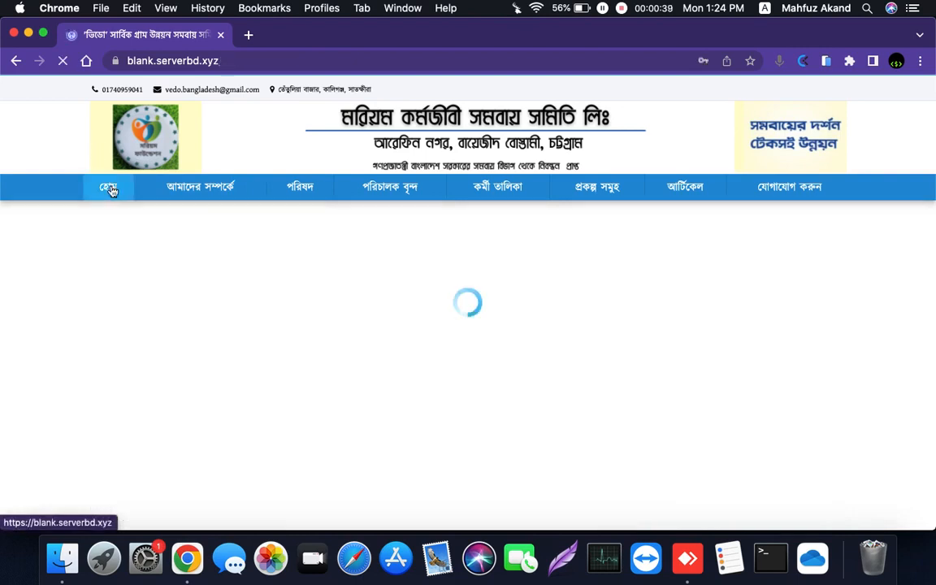
{"action": "scroll", "coordinate": [63, 297], "scroll_direction": "down", "scroll_amount": 3}
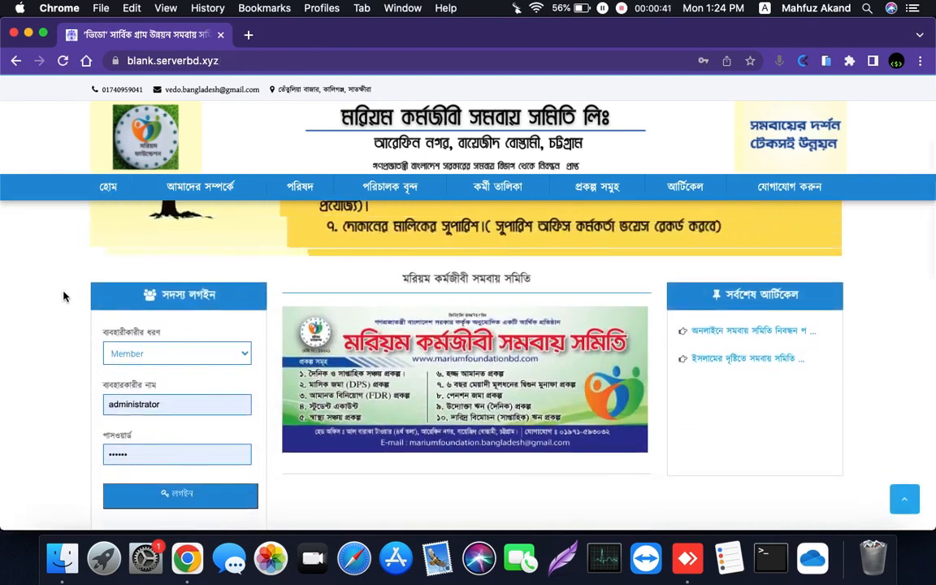
{"action": "left_click", "coordinate": [155, 353]}
{"action": "left_click", "coordinate": [154, 346]}
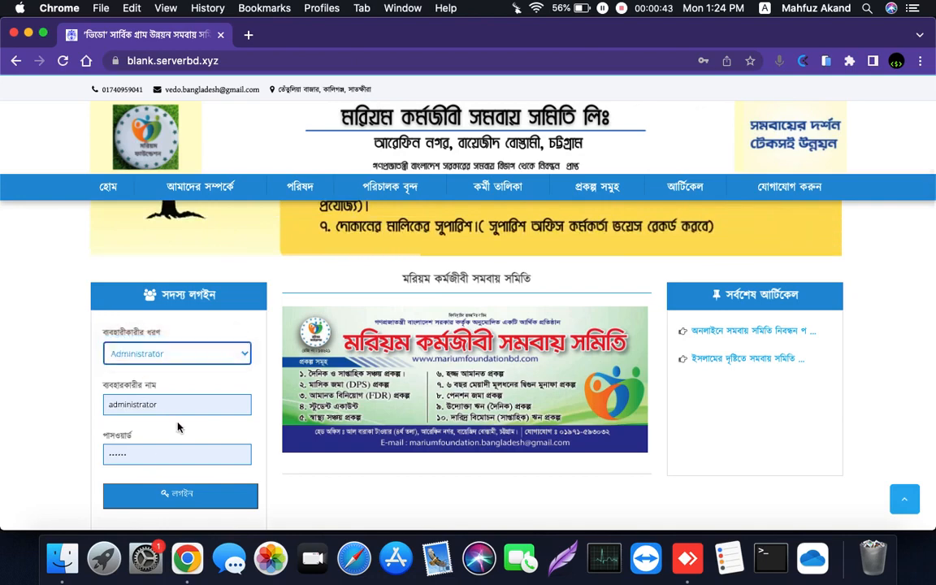
{"action": "left_click", "coordinate": [221, 498]}
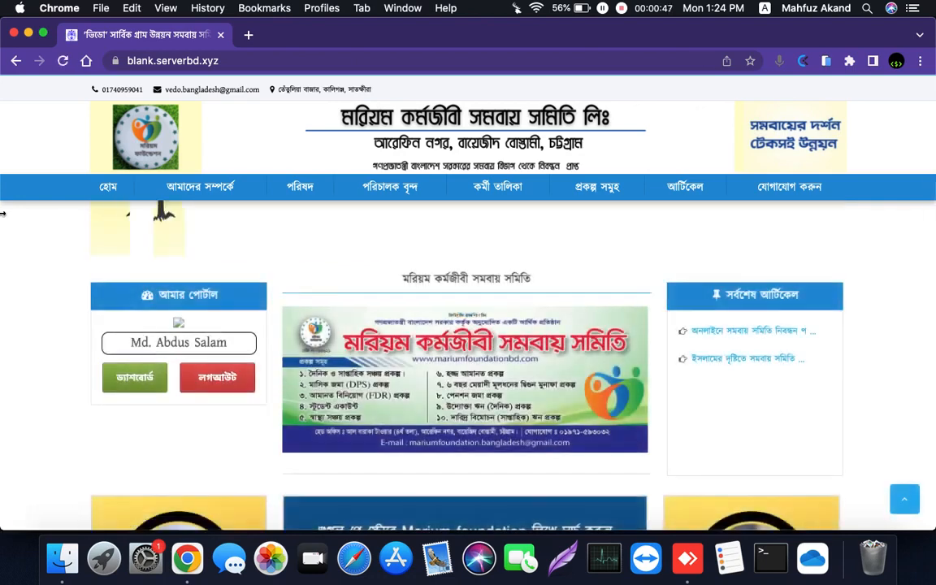
{"action": "left_click", "coordinate": [138, 381]}
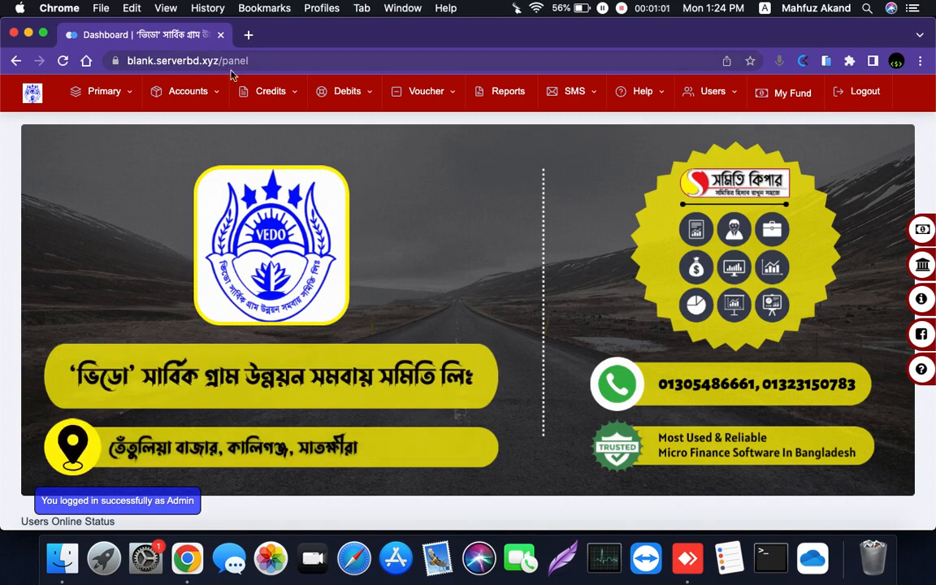
Load the new monthly savings form by searching for the member's account number, and review its commission fields
{"action": "mouse_move", "coordinate": [191, 92]}
{"action": "left_click", "coordinate": [532, 131]}
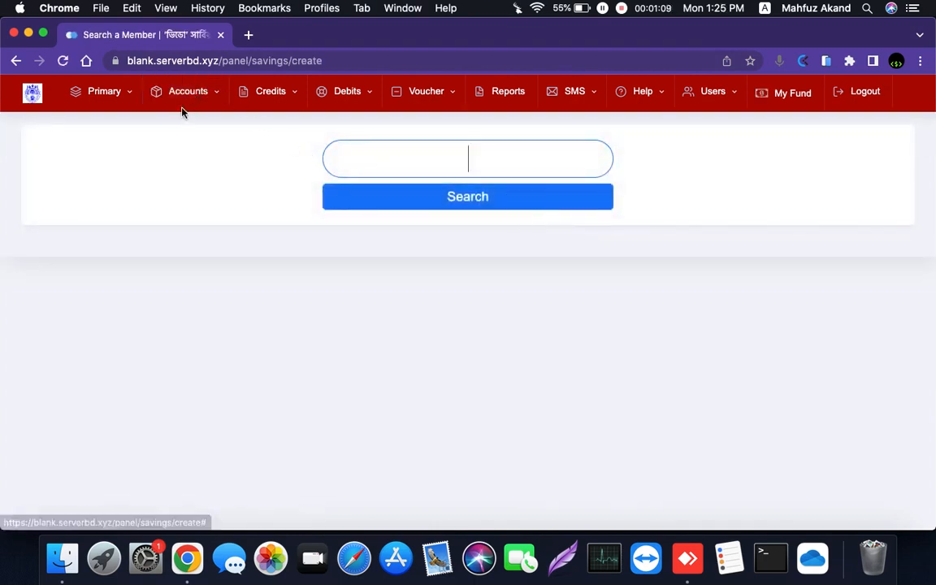
{"action": "mouse_move", "coordinate": [203, 94]}
{"action": "left_click", "coordinate": [135, 132]}
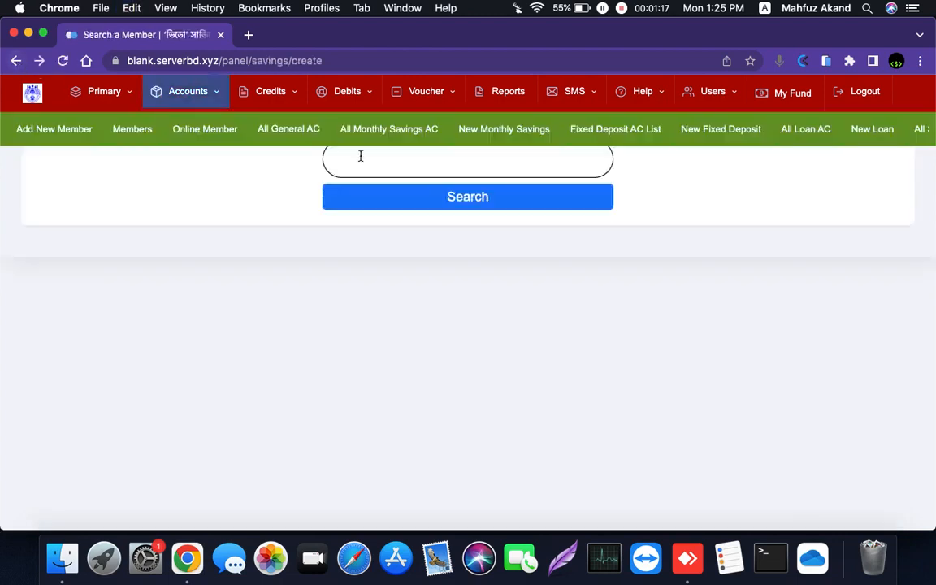
{"action": "left_click", "coordinate": [417, 166]}
{"action": "type", "text": "588"}
{"action": "key", "text": "Return"}
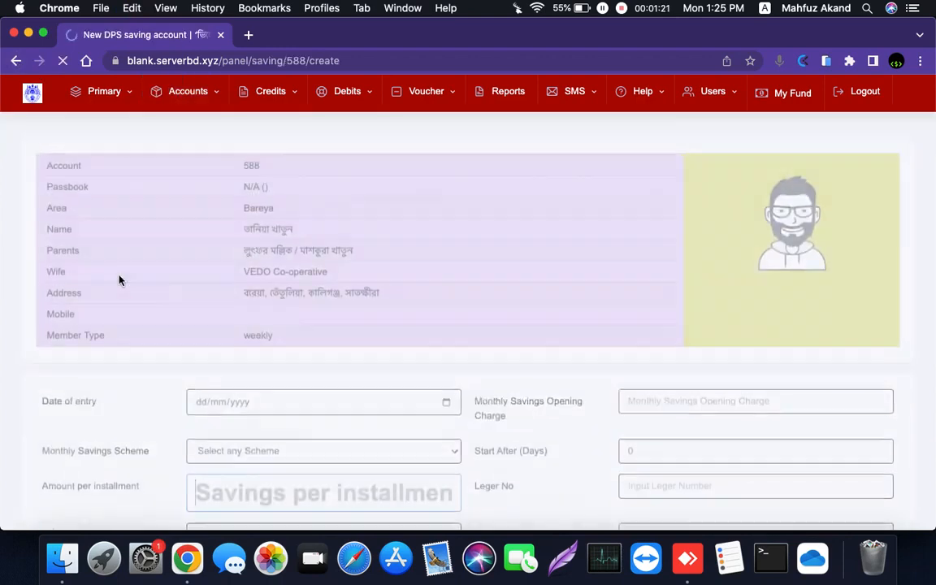
{"action": "scroll", "coordinate": [387, 321], "scroll_direction": "down", "scroll_amount": 3}
{"action": "scroll", "coordinate": [386, 321], "scroll_direction": "down", "scroll_amount": 1}
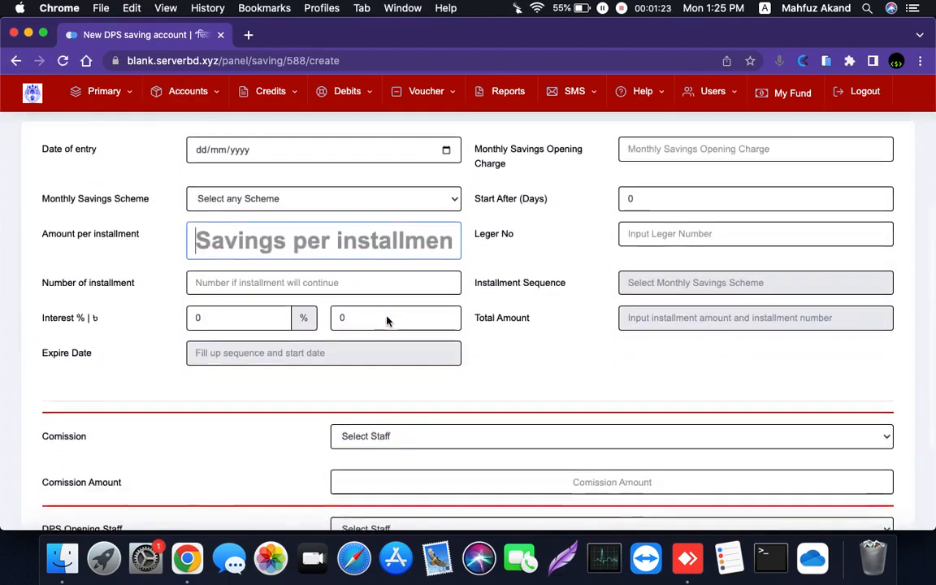
{"action": "scroll", "coordinate": [387, 321], "scroll_direction": "up", "scroll_amount": 3}
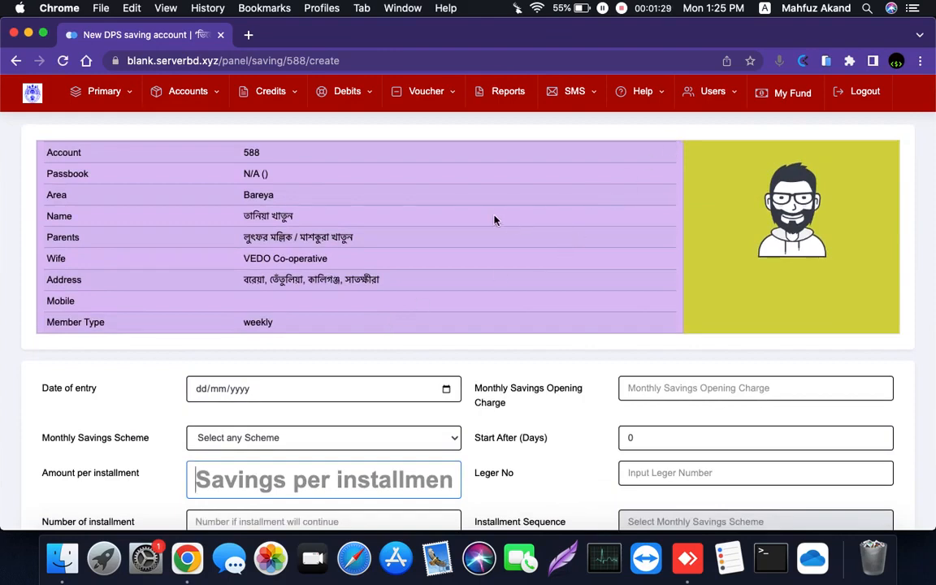
Open the Staff Commission configuration in the system settings
{"action": "scroll", "coordinate": [149, 182], "scroll_direction": "up", "scroll_amount": 5}
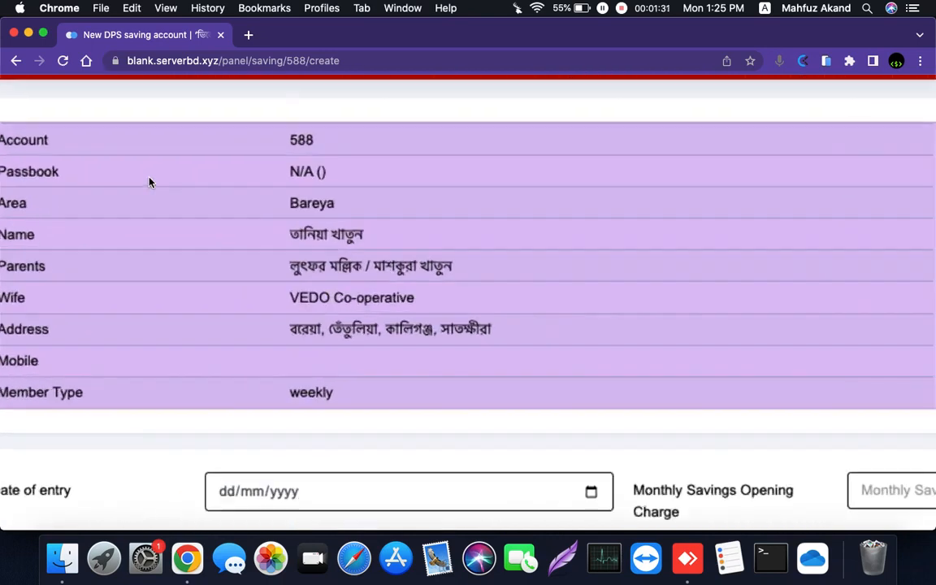
{"action": "scroll", "coordinate": [149, 182], "scroll_direction": "up", "scroll_amount": 1}
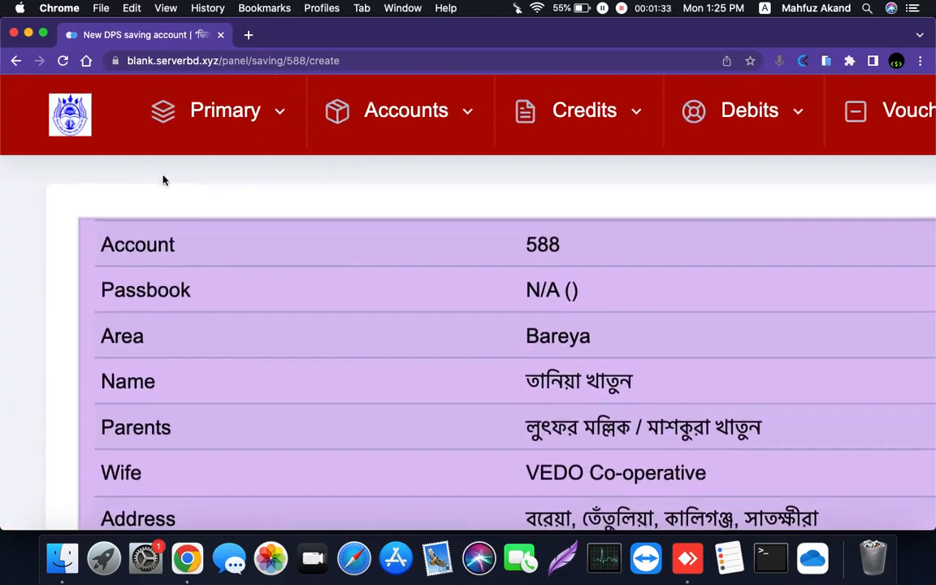
{"action": "mouse_move", "coordinate": [260, 147]}
{"action": "scroll", "coordinate": [261, 147], "scroll_direction": "down", "scroll_amount": 5}
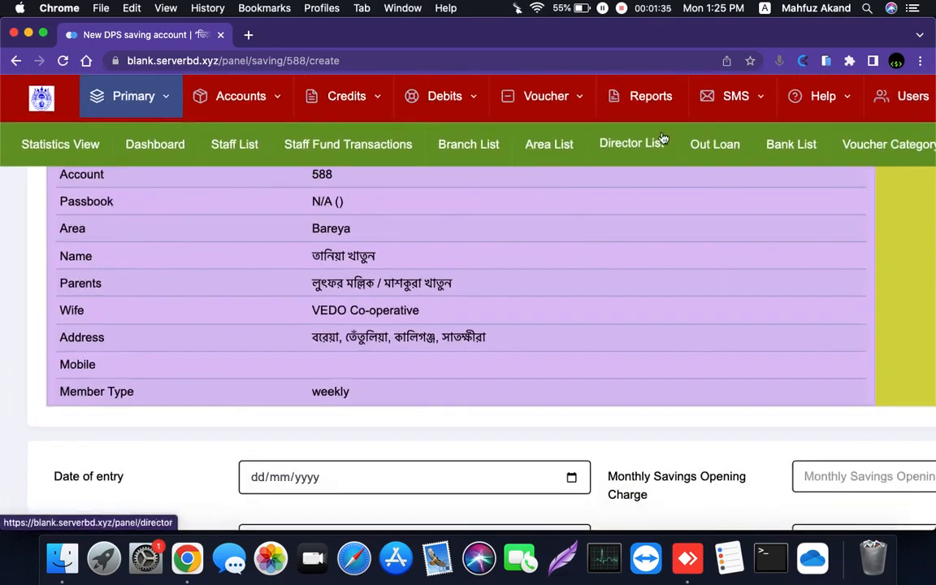
{"action": "scroll", "coordinate": [423, 195], "scroll_direction": "up", "scroll_amount": 5}
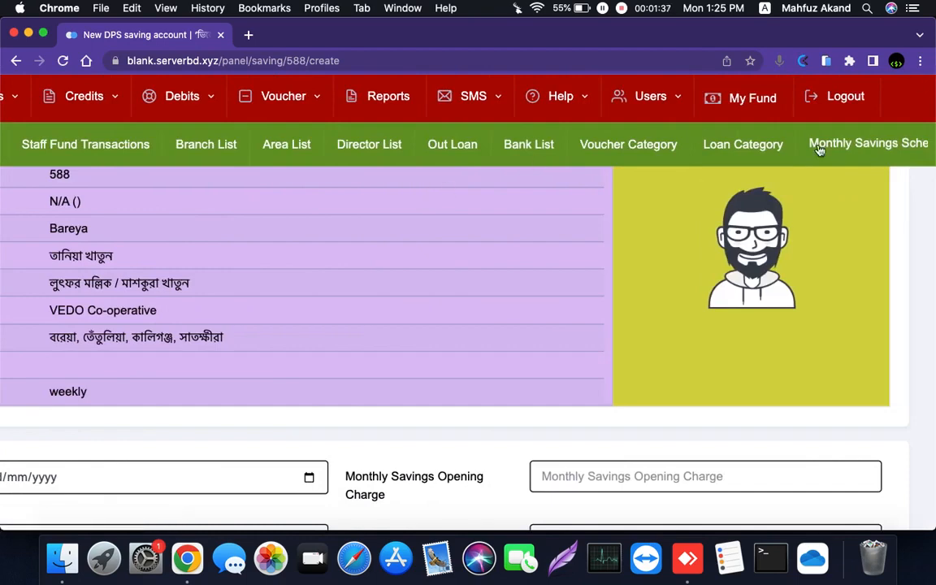
{"action": "scroll", "coordinate": [802, 146], "scroll_direction": "right", "scroll_amount": 10}
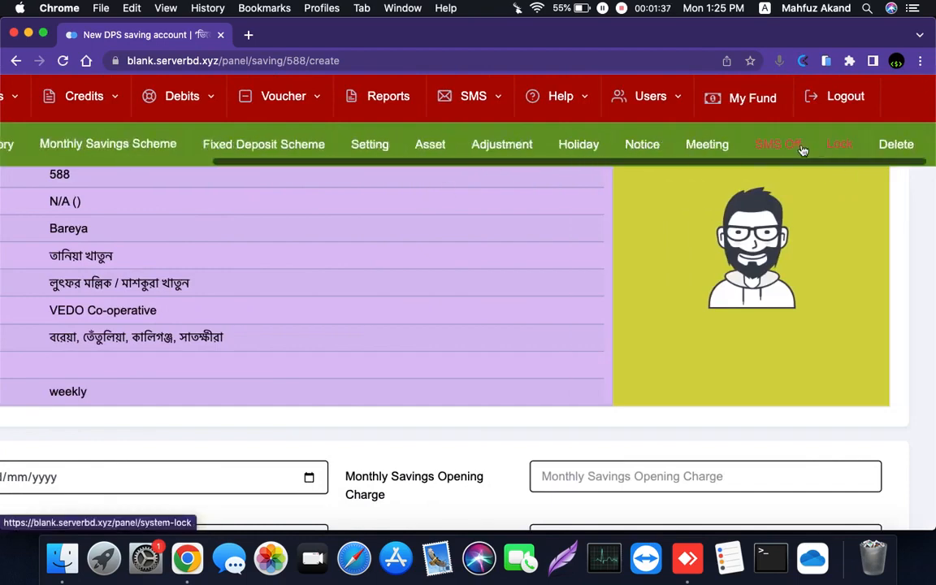
{"action": "left_click", "coordinate": [370, 145]}
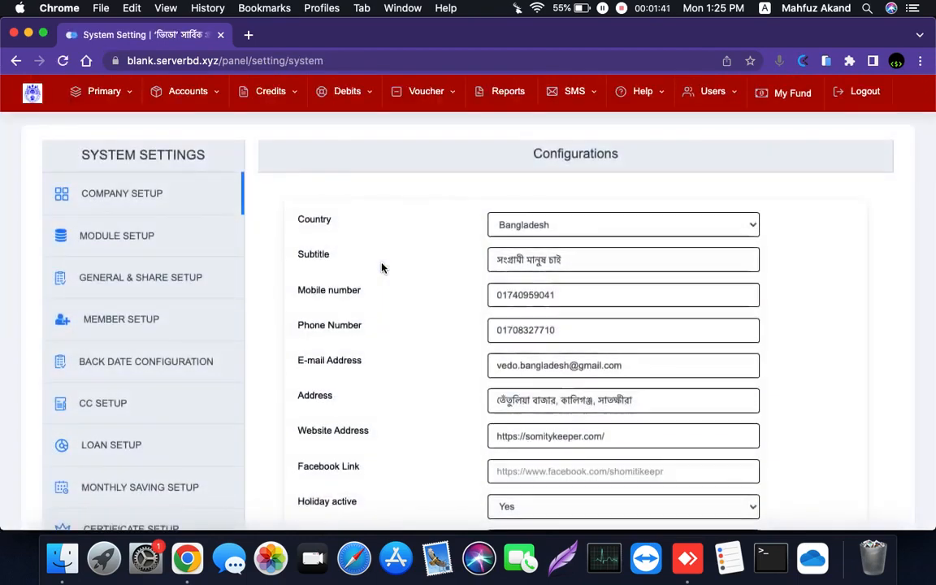
{"action": "scroll", "coordinate": [283, 396], "scroll_direction": "down", "scroll_amount": 5}
{"action": "scroll", "coordinate": [283, 396], "scroll_direction": "down", "scroll_amount": 5}
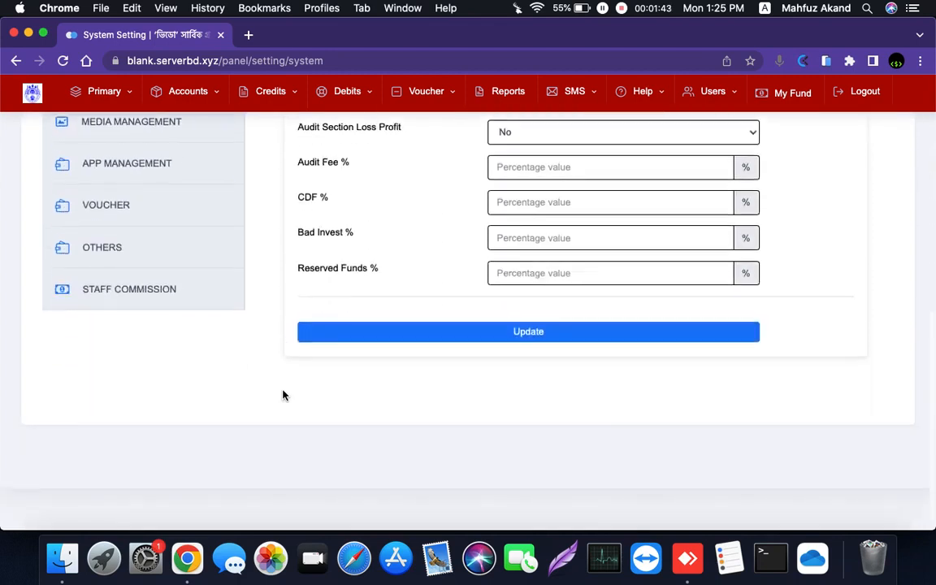
{"action": "left_click", "coordinate": [137, 300]}
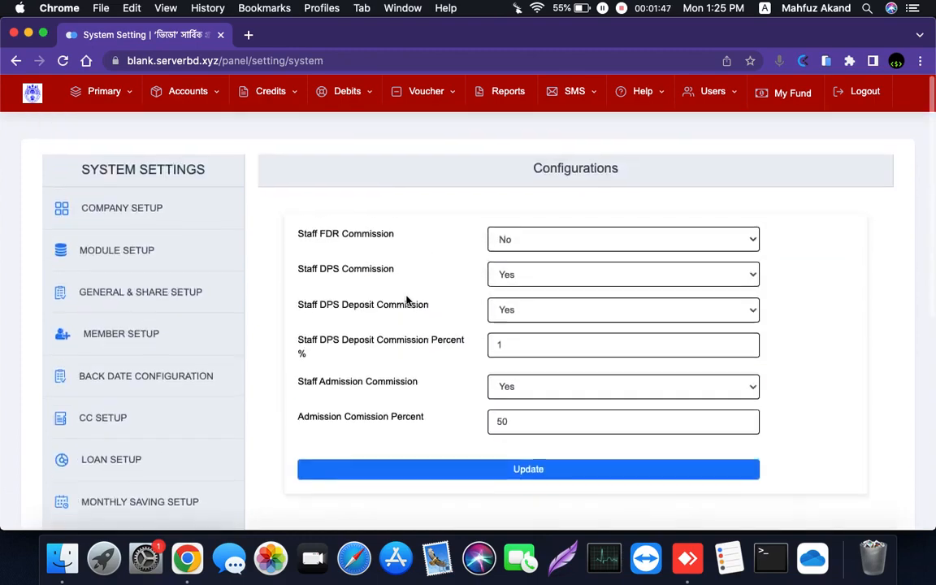
Set Staff DPS Deposit Commission and Staff DPS Commission to No, and update the configuration
{"action": "scroll", "coordinate": [407, 301], "scroll_direction": "up", "scroll_amount": 5}
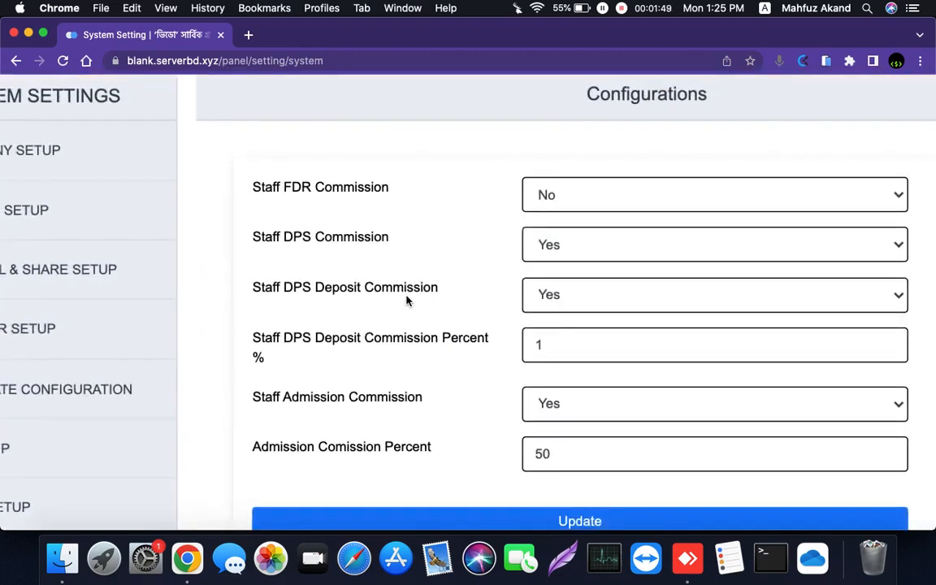
{"action": "scroll", "coordinate": [408, 302], "scroll_direction": "right", "scroll_amount": 2}
{"action": "scroll", "coordinate": [407, 301], "scroll_direction": "down", "scroll_amount": 1}
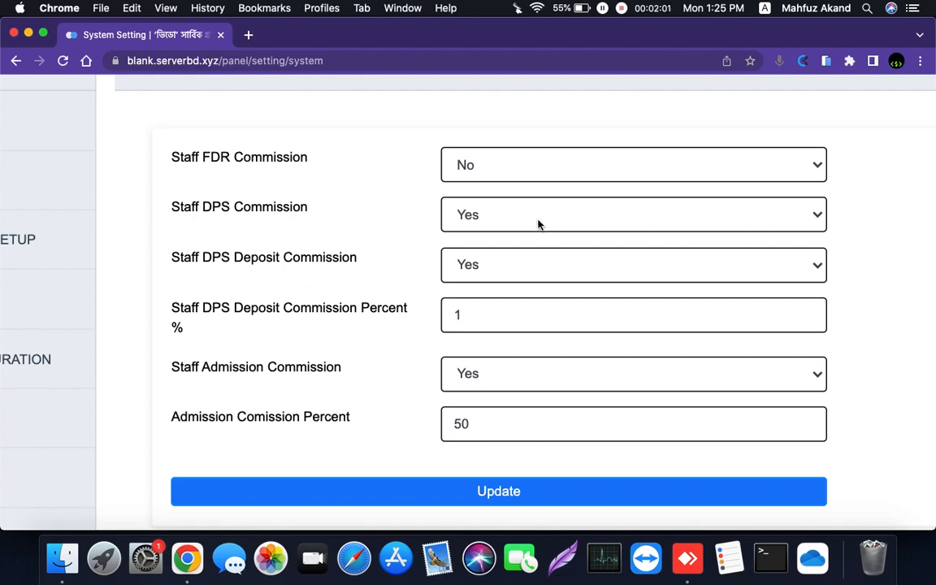
{"action": "left_click", "coordinate": [504, 273]}
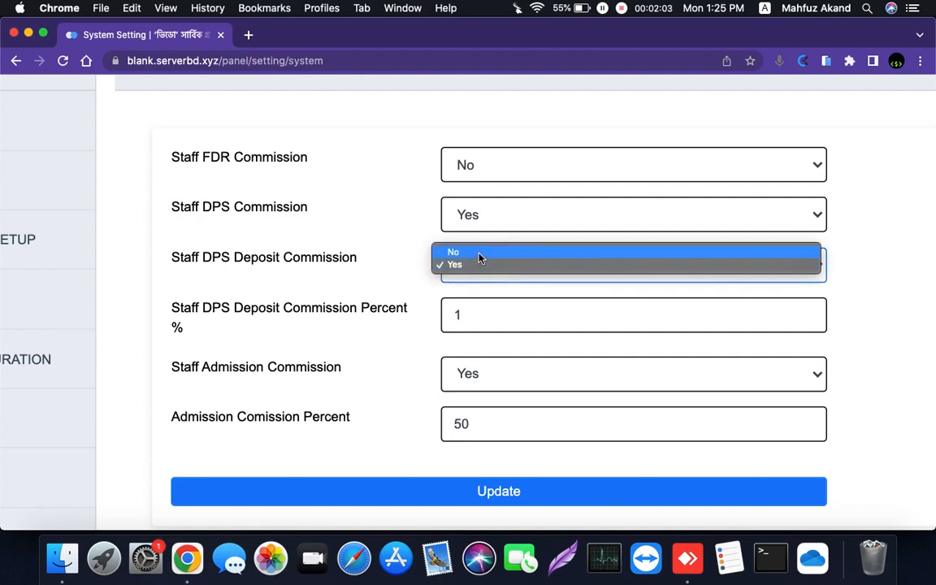
{"action": "left_click", "coordinate": [480, 251]}
{"action": "left_click", "coordinate": [504, 218]}
{"action": "left_click", "coordinate": [495, 204]}
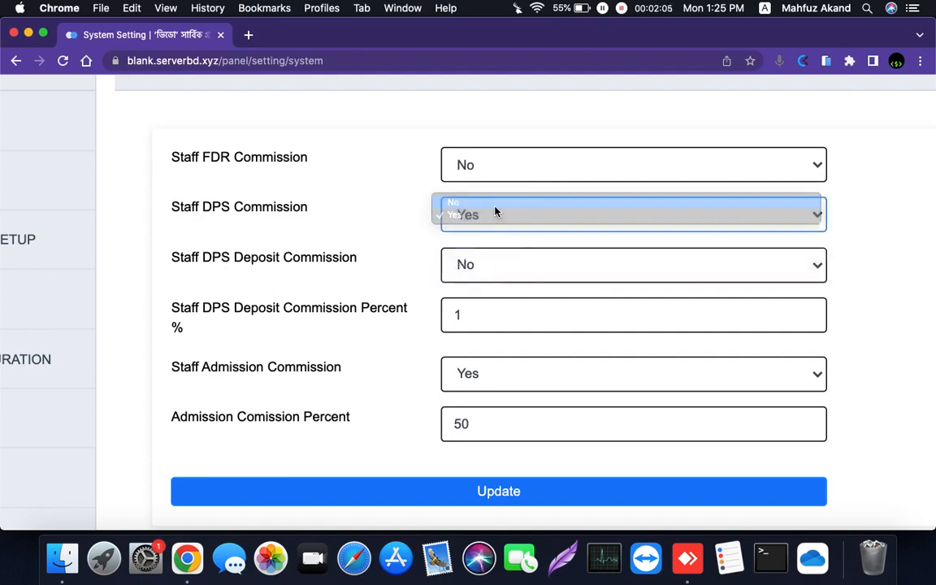
{"action": "left_click", "coordinate": [486, 492]}
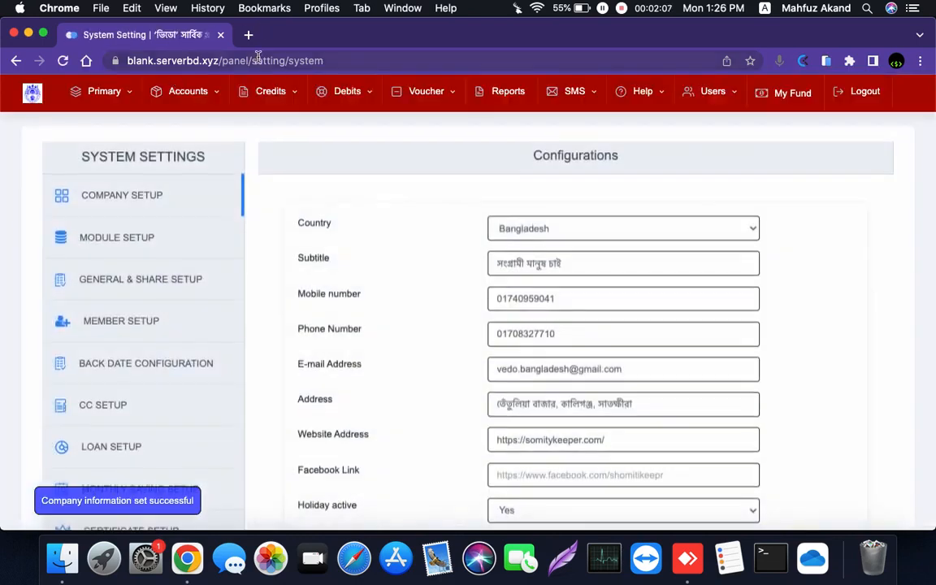
Open New Monthly Savings in a separate browser tab, load the form with the member's account number, and check its staff fields
{"action": "left_click", "coordinate": [205, 93]}
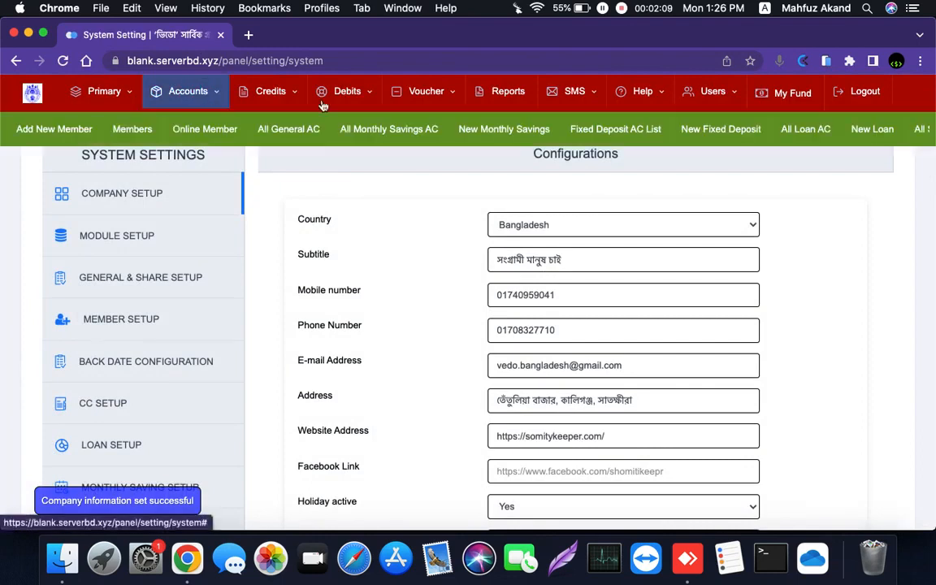
{"action": "right_click", "coordinate": [521, 136]}
{"action": "left_click", "coordinate": [543, 136]}
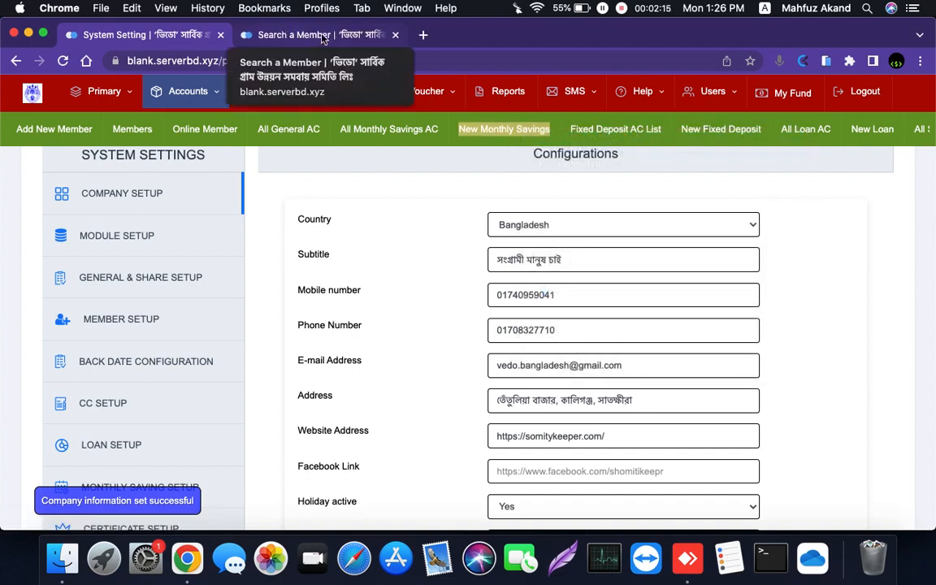
{"action": "left_click", "coordinate": [324, 37]}
{"action": "type", "text": "5"}
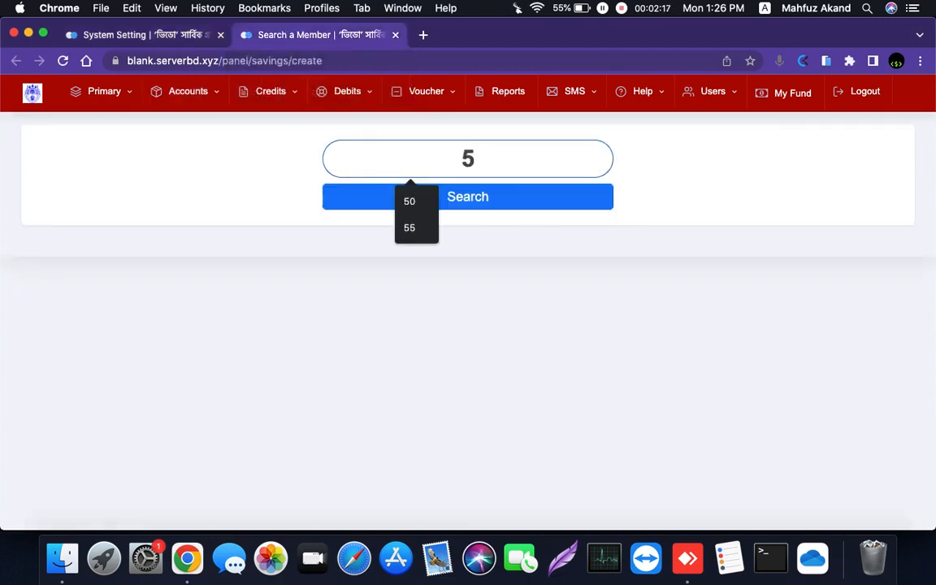
{"action": "type", "text": "88"}
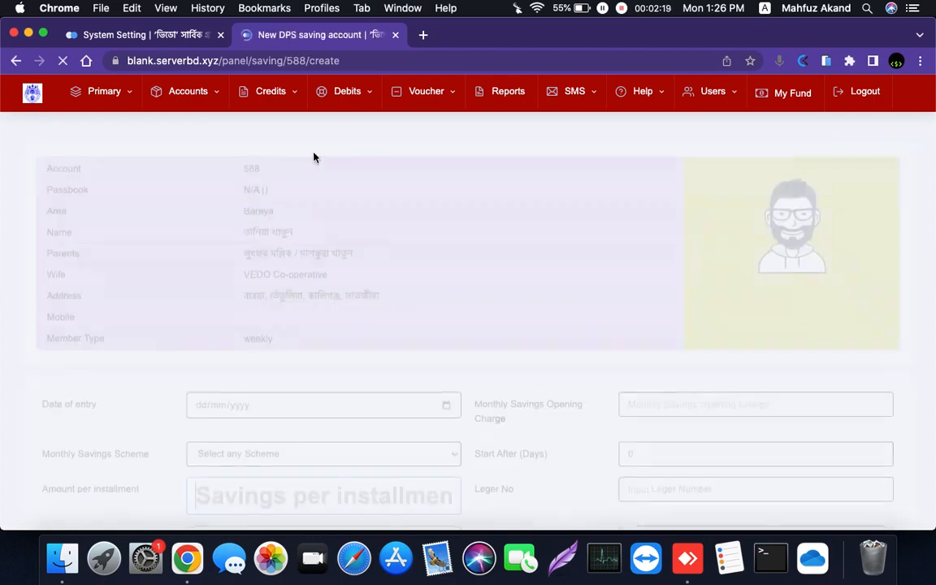
{"action": "scroll", "coordinate": [400, 193], "scroll_direction": "down", "scroll_amount": 5}
{"action": "scroll", "coordinate": [400, 192], "scroll_direction": "up", "scroll_amount": 3}
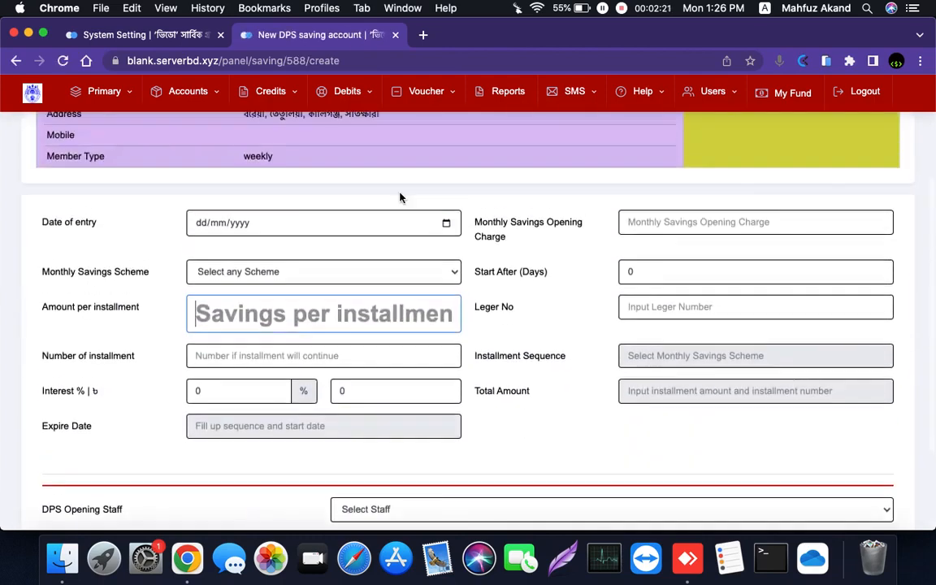
Set Staff DPS Commission to Yes in the system's Staff Commission settings and update the configuration
{"action": "left_click", "coordinate": [149, 37]}
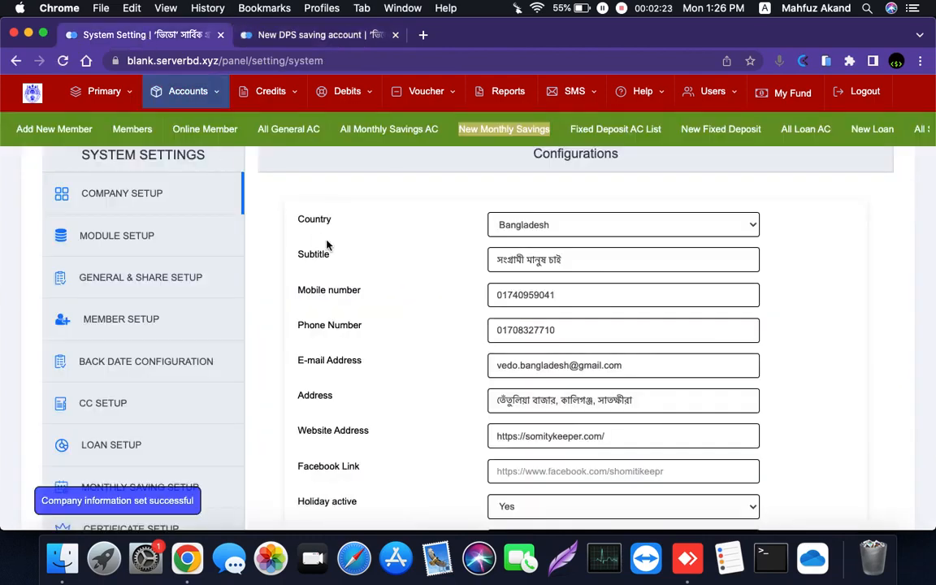
{"action": "scroll", "coordinate": [362, 280], "scroll_direction": "down", "scroll_amount": 15}
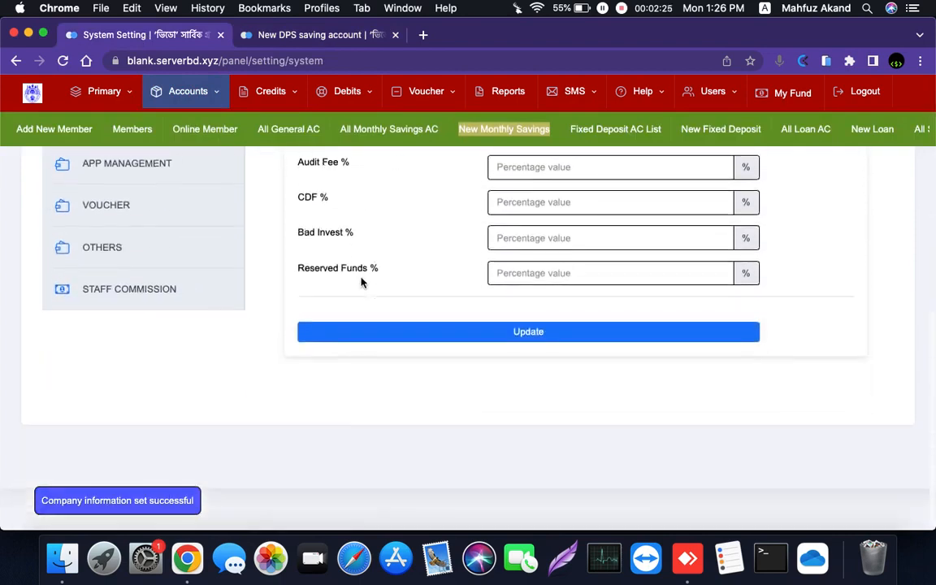
{"action": "left_click", "coordinate": [139, 291]}
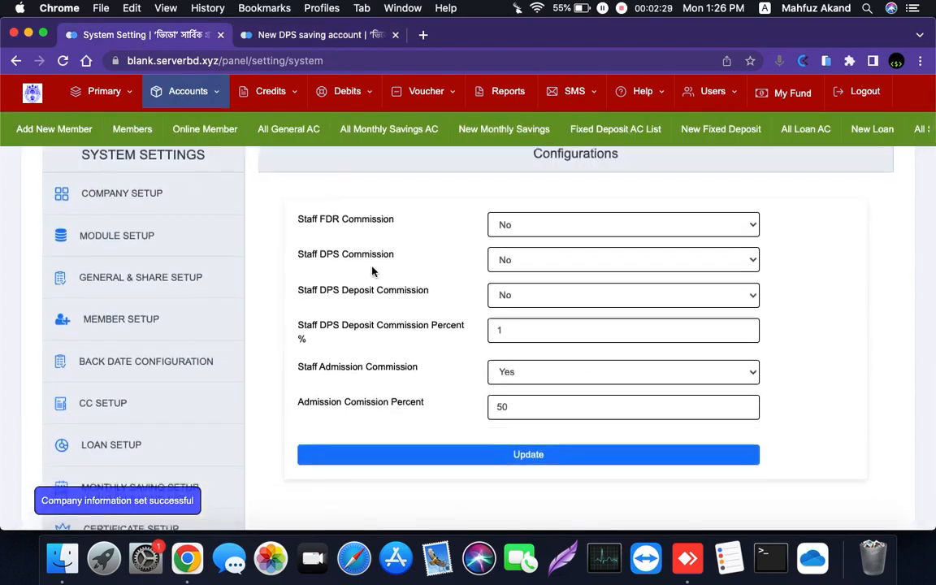
{"action": "left_click", "coordinate": [535, 262]}
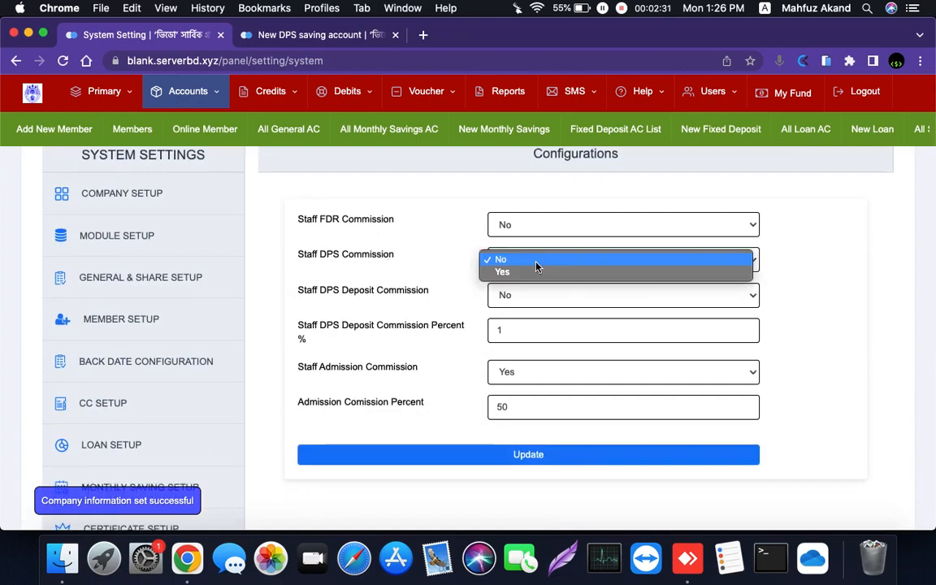
{"action": "left_click", "coordinate": [527, 281]}
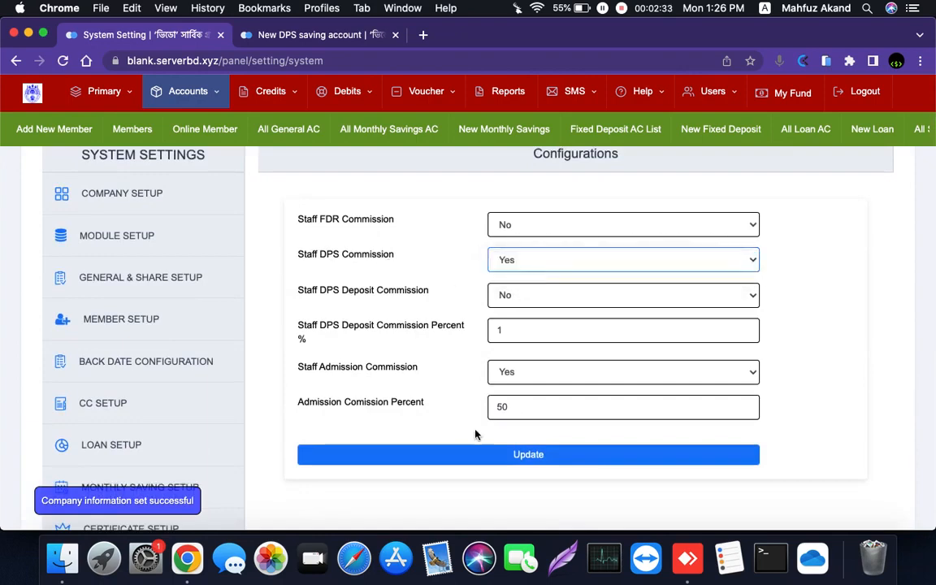
{"action": "left_click", "coordinate": [512, 460]}
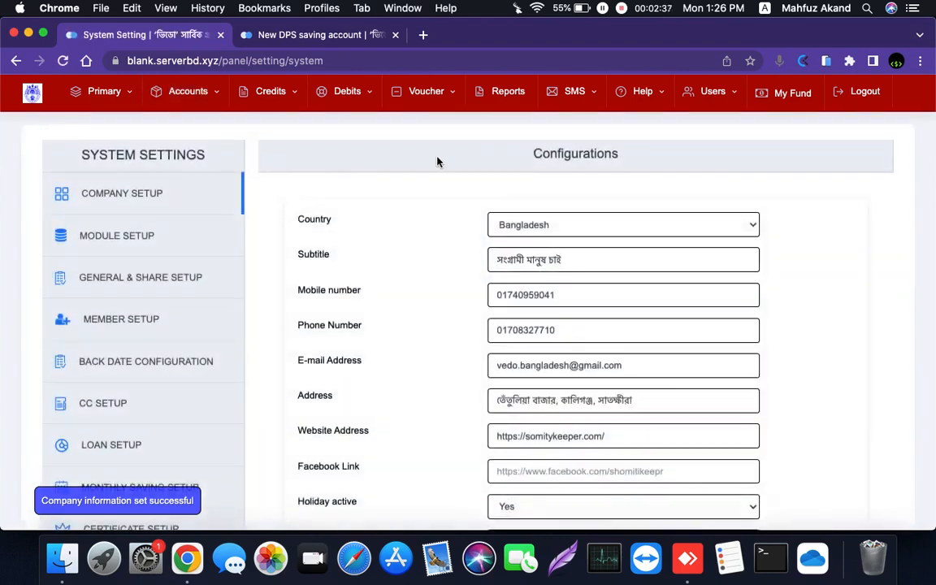
Reload the new DPS savings account form and examine its commission fields and the selectable commission staff
{"action": "left_click", "coordinate": [280, 32]}
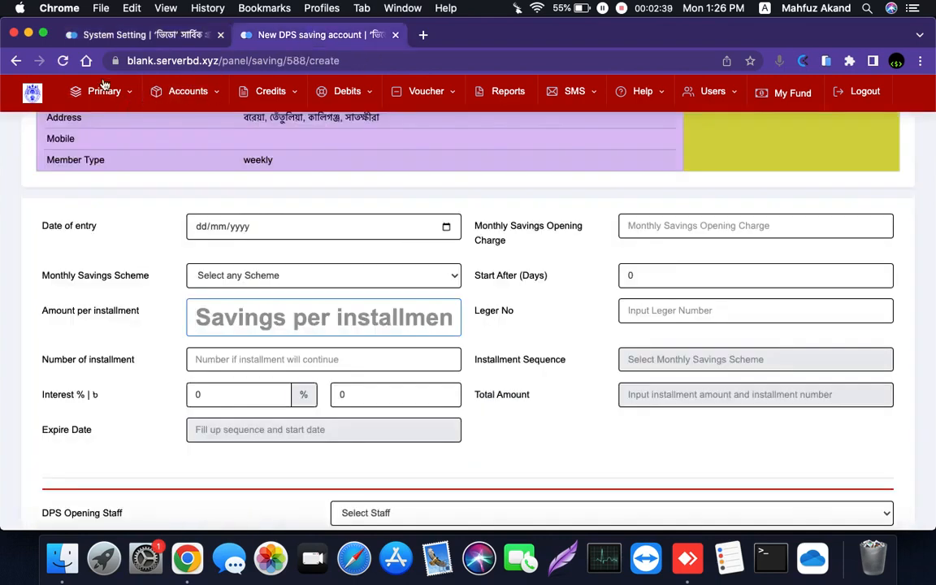
{"action": "left_click", "coordinate": [62, 61]}
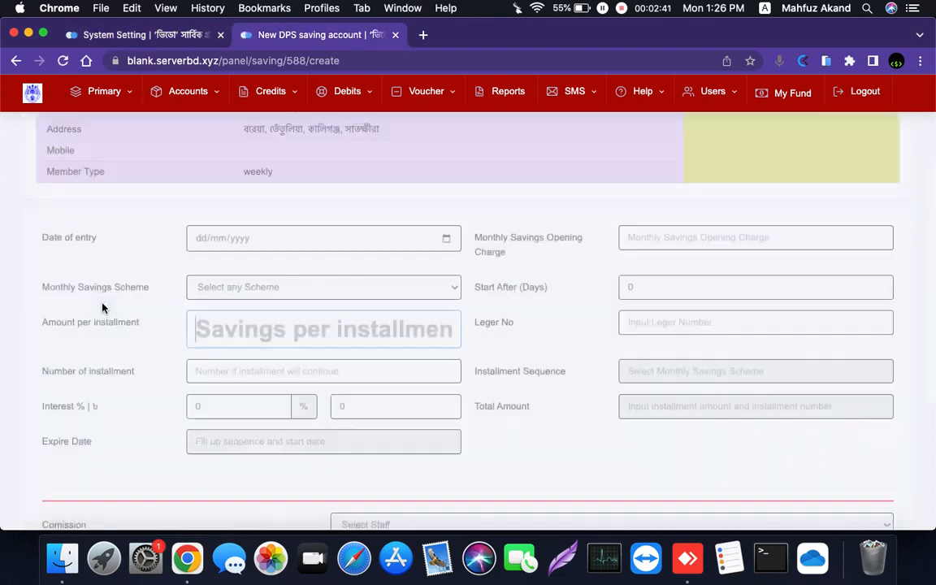
{"action": "scroll", "coordinate": [395, 317], "scroll_direction": "down", "scroll_amount": 3}
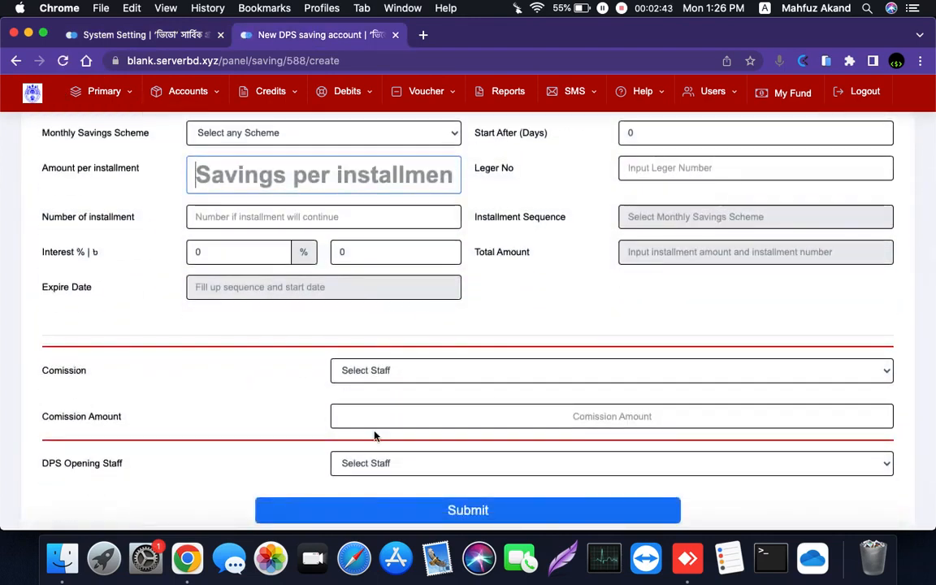
{"action": "left_click", "coordinate": [478, 374]}
{"action": "left_click", "coordinate": [535, 277]}
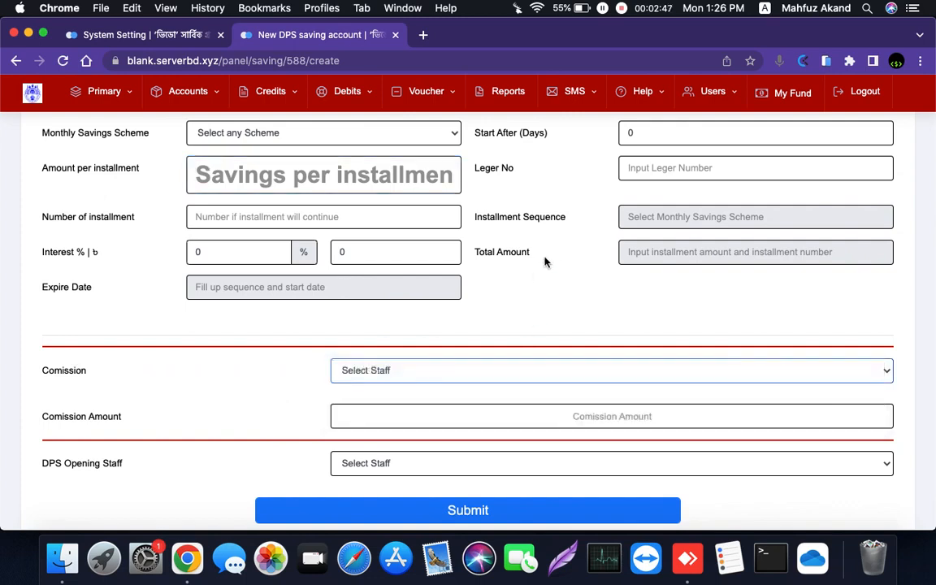
{"action": "left_click", "coordinate": [152, 41]}
{"action": "left_click", "coordinate": [309, 36]}
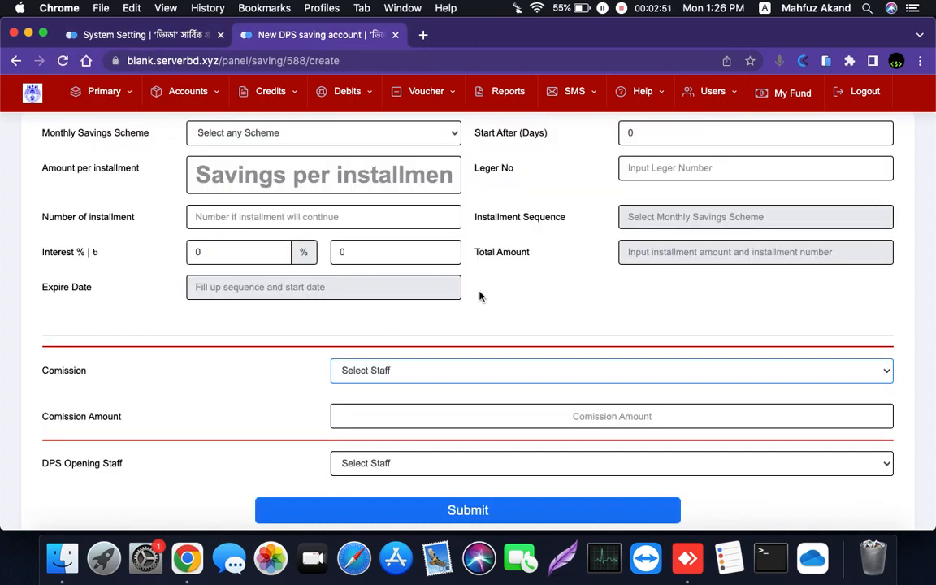
{"action": "left_click", "coordinate": [432, 372]}
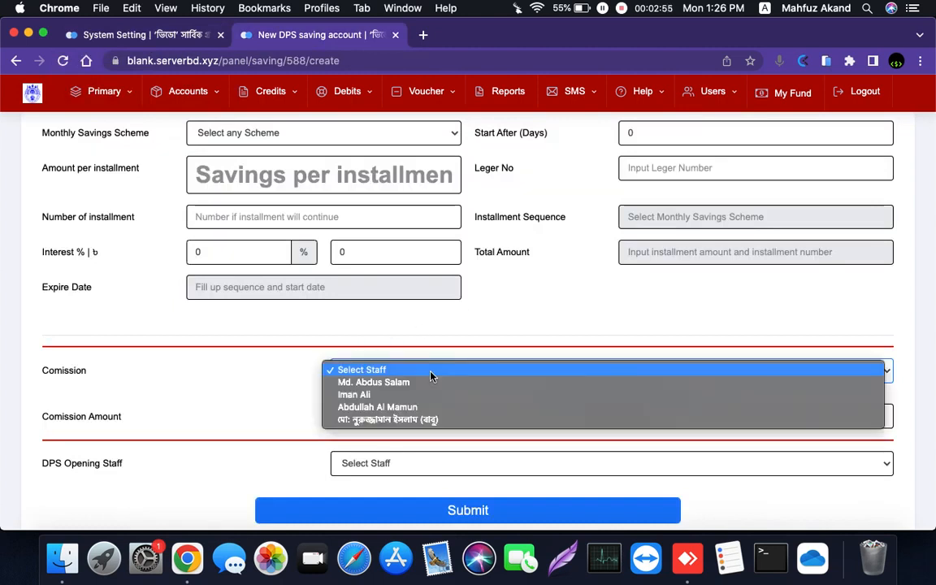
{"action": "left_click", "coordinate": [493, 313]}
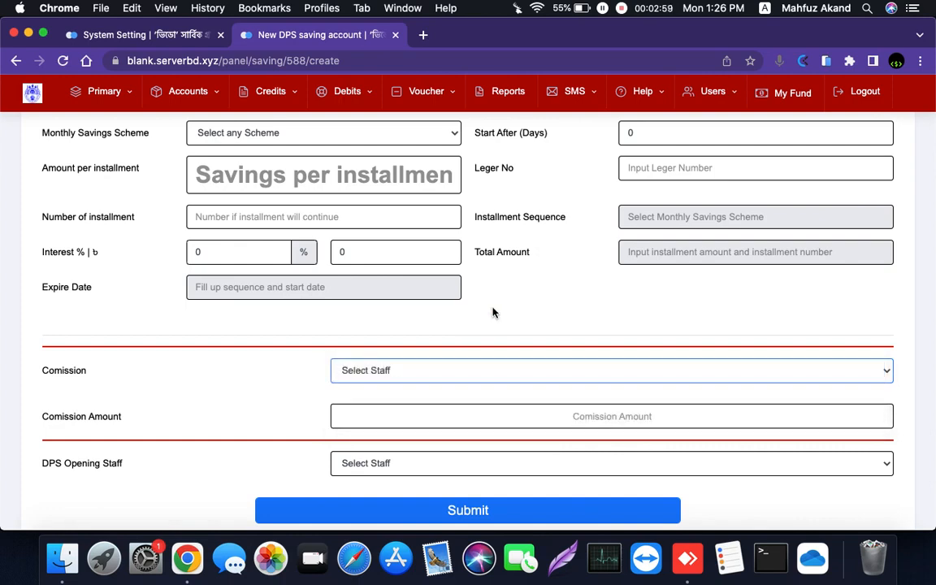
Set the savings scheme to Monthly, with 1000 per installment and 60 installments
{"action": "scroll", "coordinate": [493, 312], "scroll_direction": "up", "scroll_amount": 3}
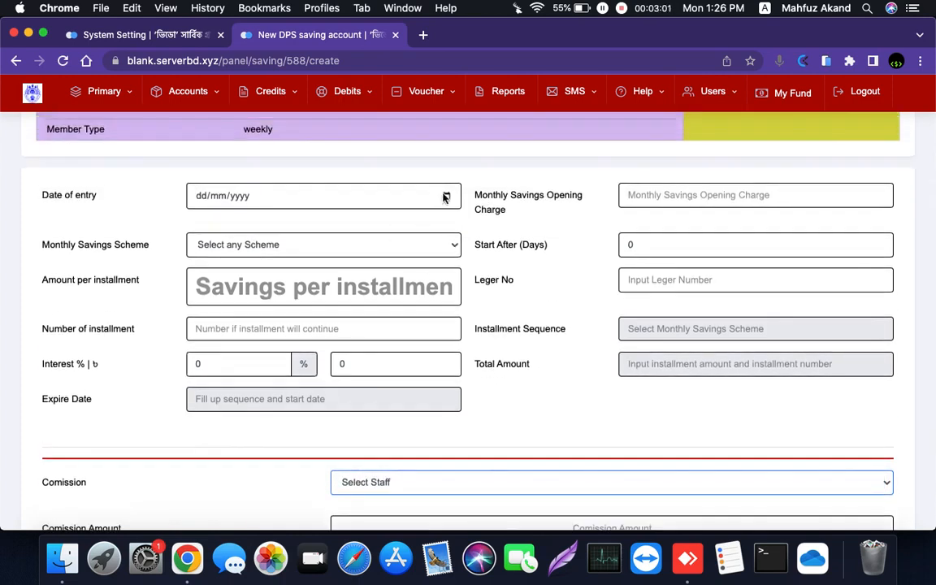
{"action": "left_click", "coordinate": [401, 237]}
{"action": "left_click", "coordinate": [244, 256]}
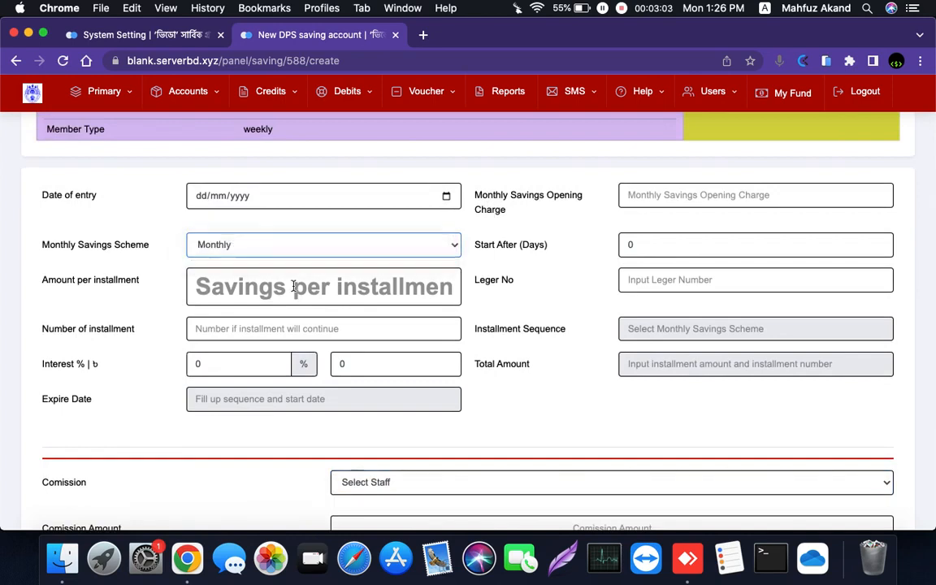
{"action": "left_click", "coordinate": [277, 298]}
{"action": "type", "text": "10000"}
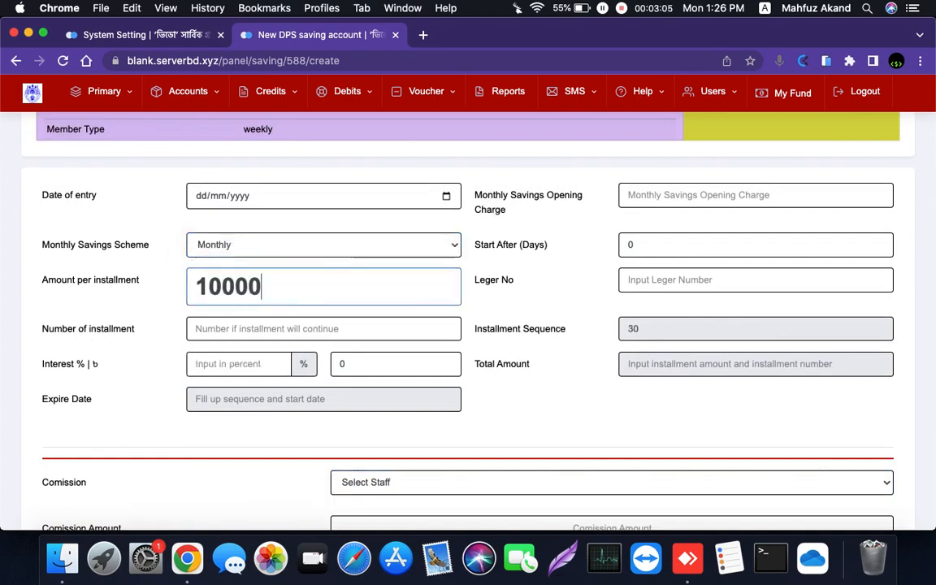
{"action": "key", "text": "BackSpace"}
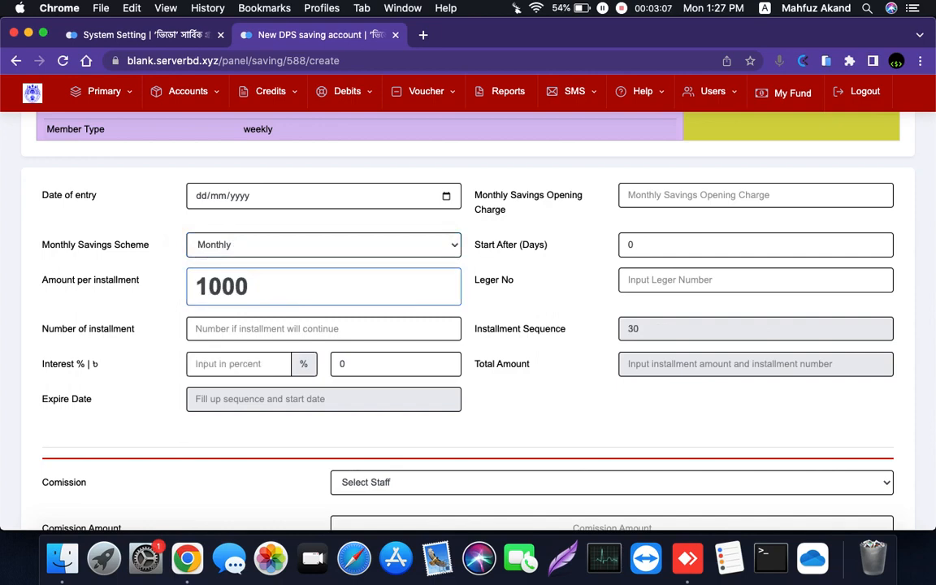
{"action": "left_click", "coordinate": [269, 337]}
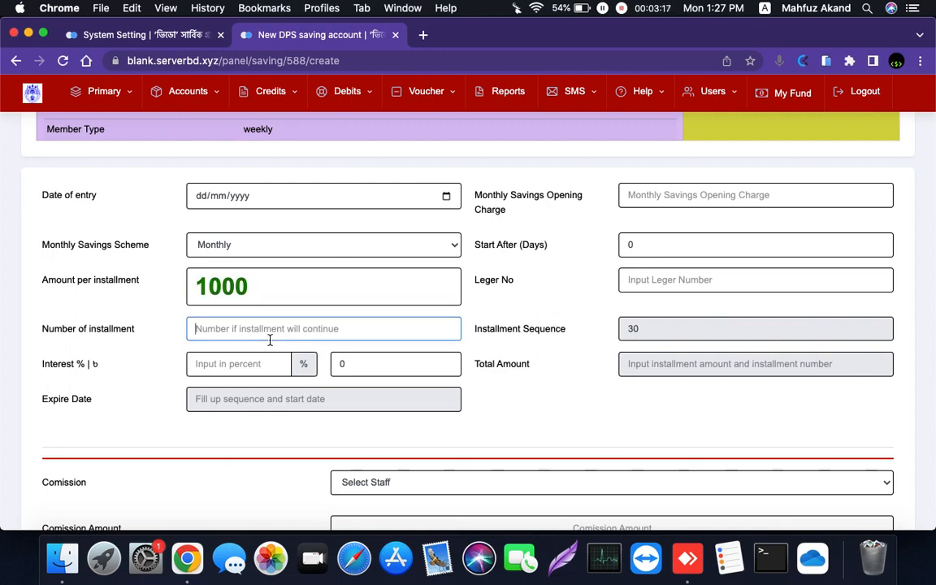
{"action": "type", "text": "60"}
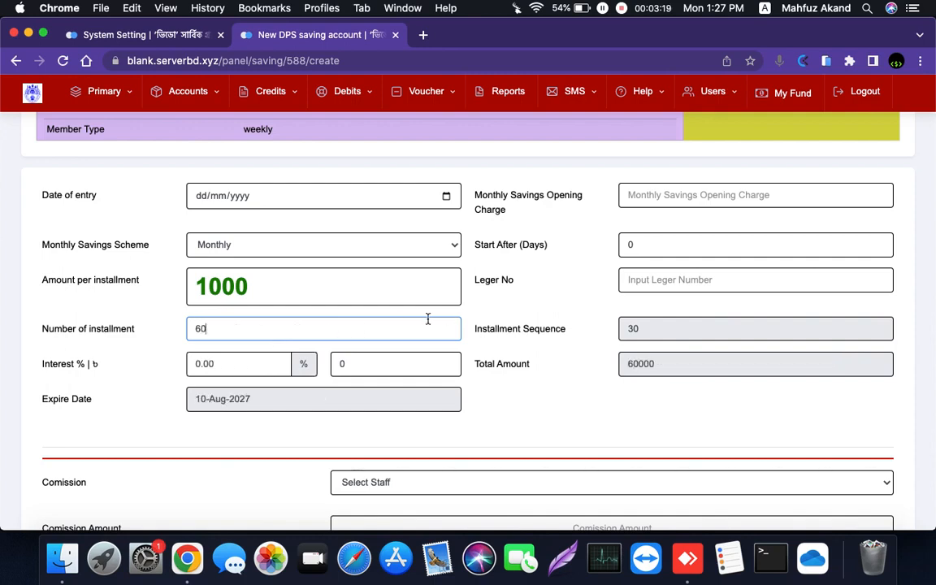
{"action": "left_click", "coordinate": [518, 313]}
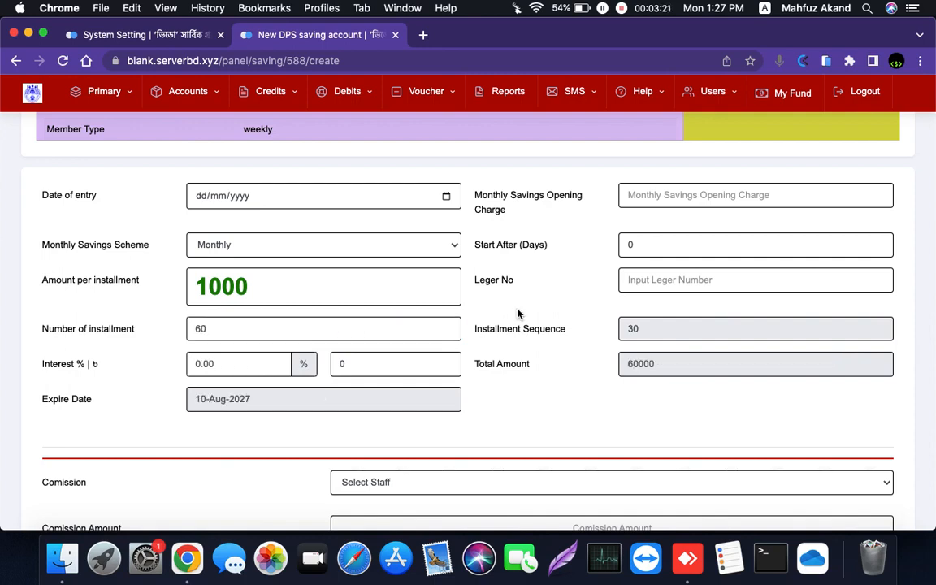
Open My Fund in a separate browser tab and check the staff member's fund deposit, withdrawal and balance
{"action": "scroll", "coordinate": [518, 313], "scroll_direction": "down", "scroll_amount": 4}
{"action": "scroll", "coordinate": [517, 314], "scroll_direction": "up", "scroll_amount": 2}
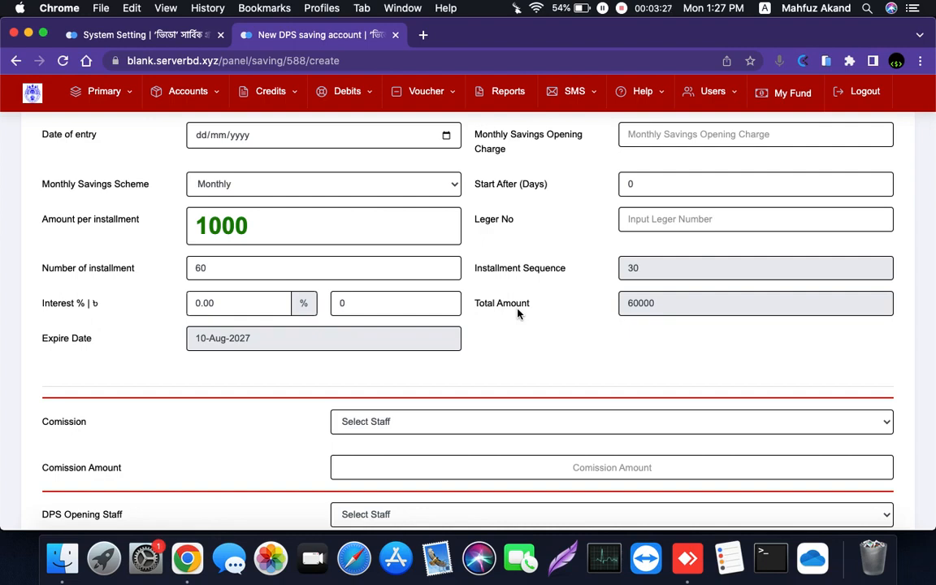
{"action": "scroll", "coordinate": [518, 314], "scroll_direction": "down", "scroll_amount": 4}
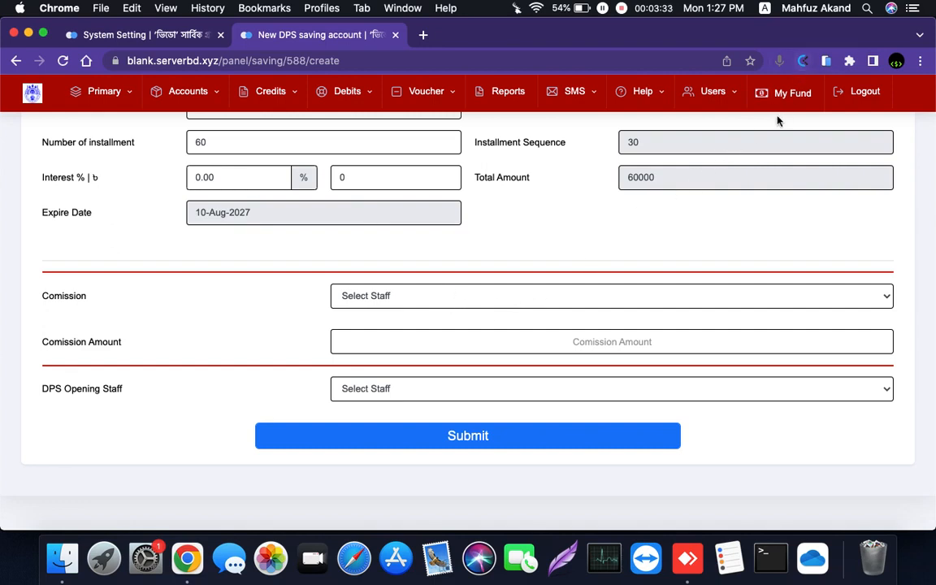
{"action": "right_click", "coordinate": [794, 99]}
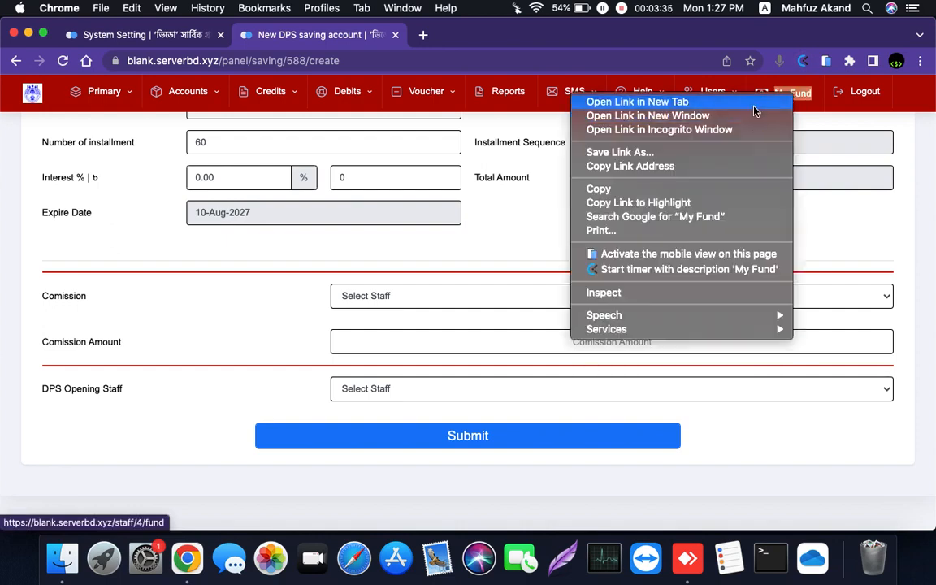
{"action": "left_click", "coordinate": [755, 102]}
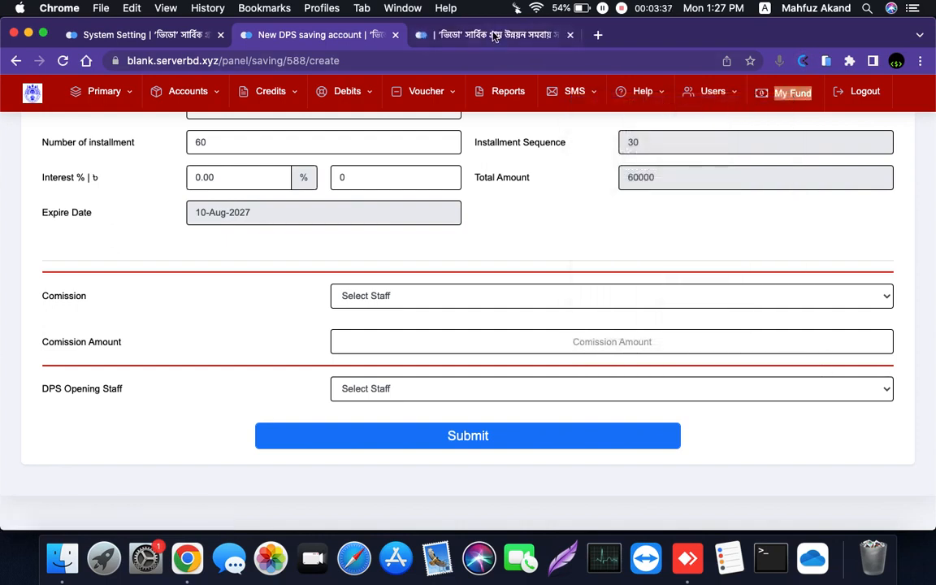
{"action": "left_click", "coordinate": [496, 36]}
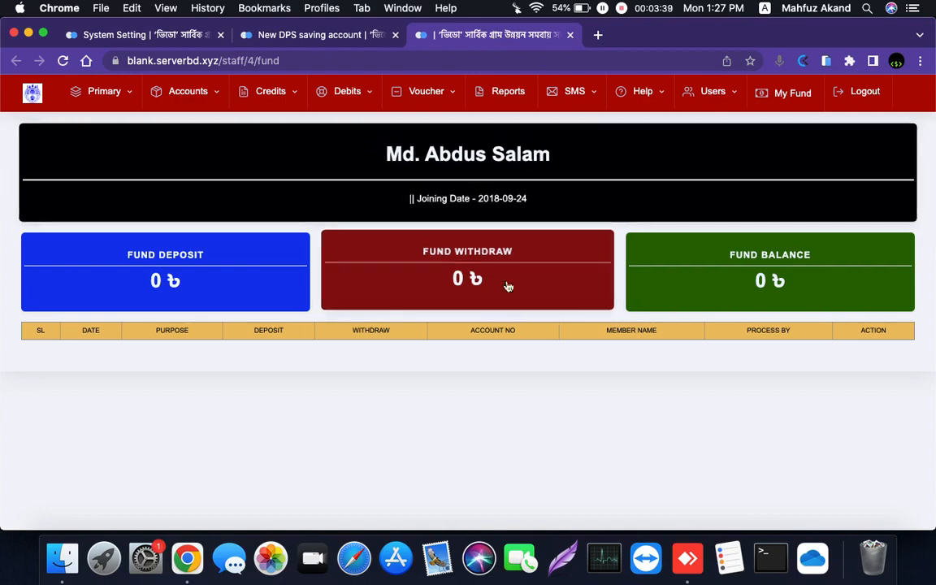
Return to the new DPS savings form, assign the commission to the first listed staff member, and set the commission amount to 500
{"action": "left_click", "coordinate": [143, 36]}
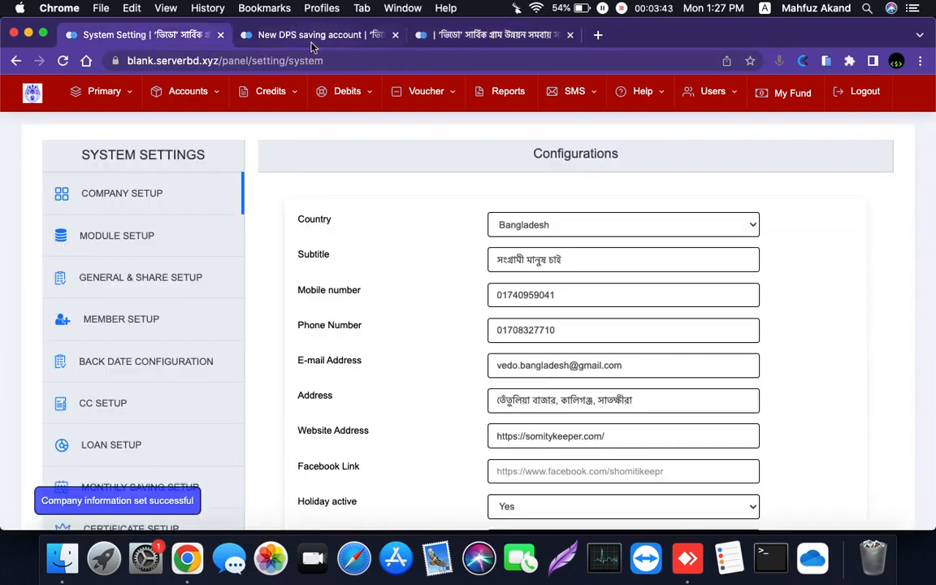
{"action": "left_click", "coordinate": [280, 36]}
{"action": "left_click", "coordinate": [420, 299]}
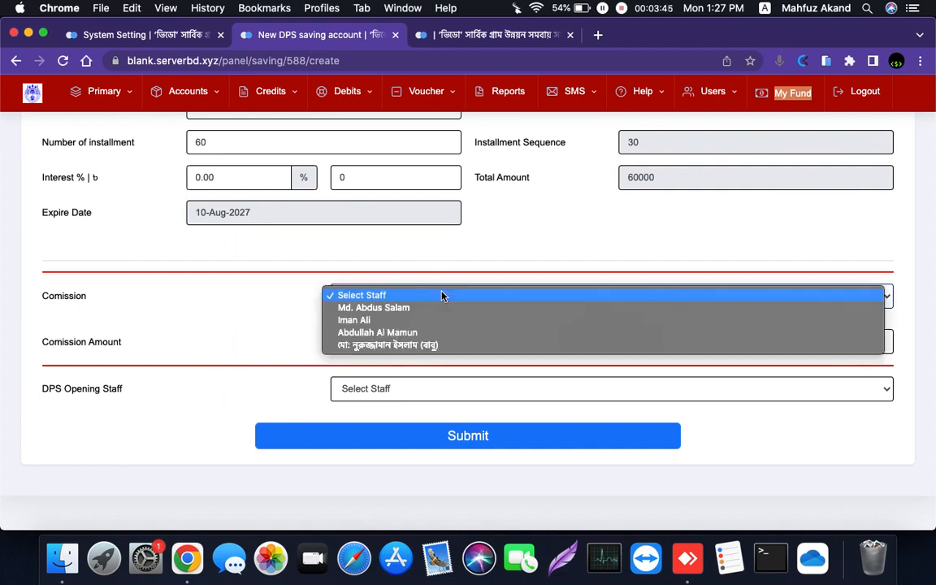
{"action": "left_click", "coordinate": [409, 309]}
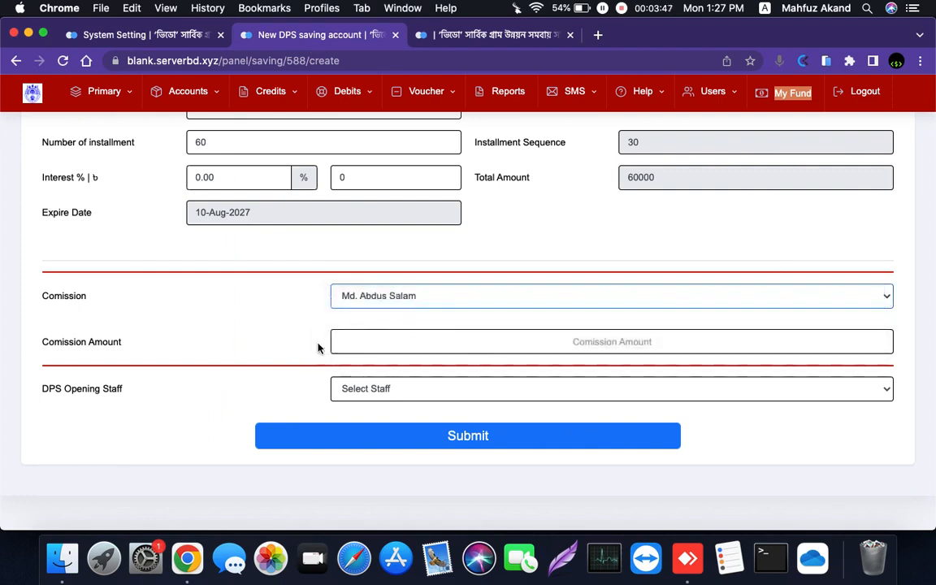
{"action": "left_click", "coordinate": [455, 338]}
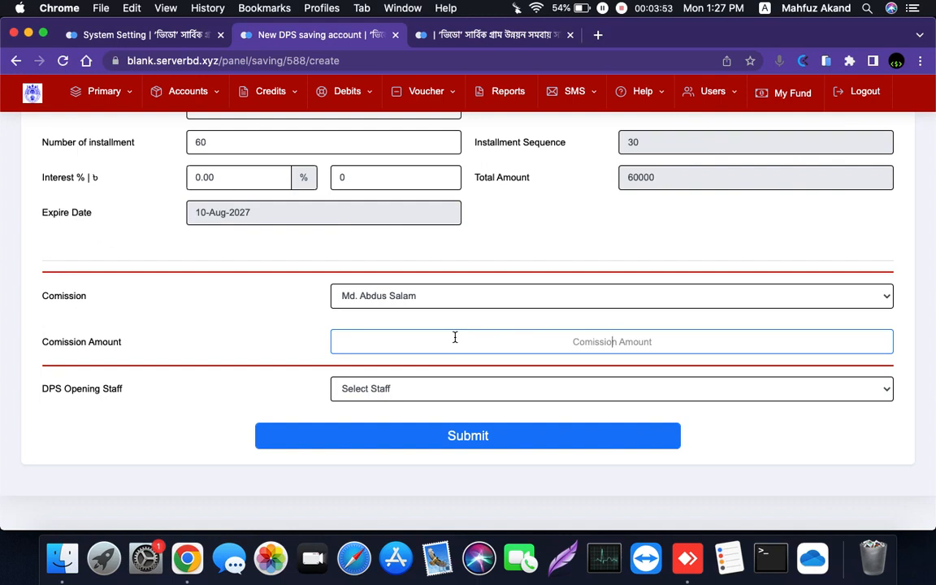
{"action": "type", "text": "500"}
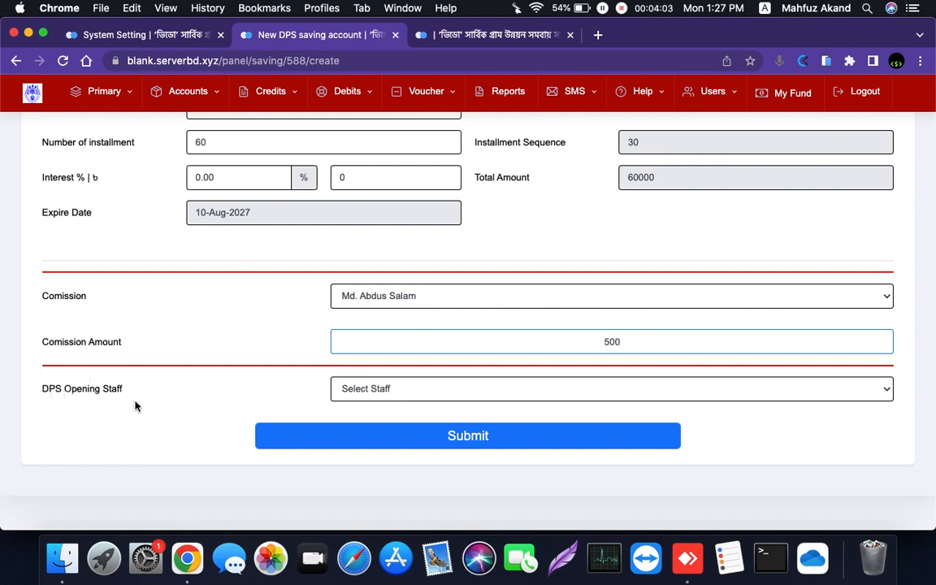
Choose the first listed staff member as DPS Opening Staff and submit the new monthly savings account
{"action": "left_click", "coordinate": [374, 391]}
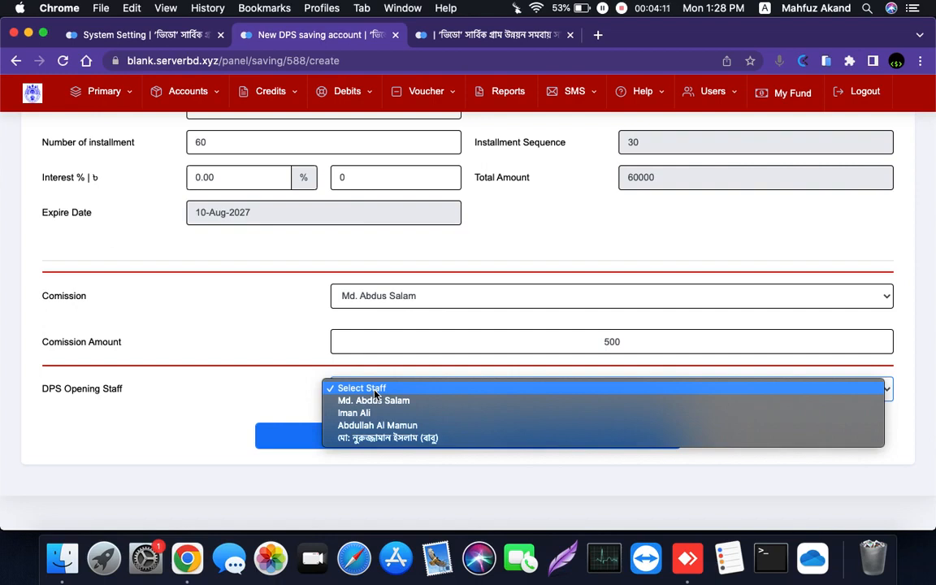
{"action": "left_click", "coordinate": [376, 398]}
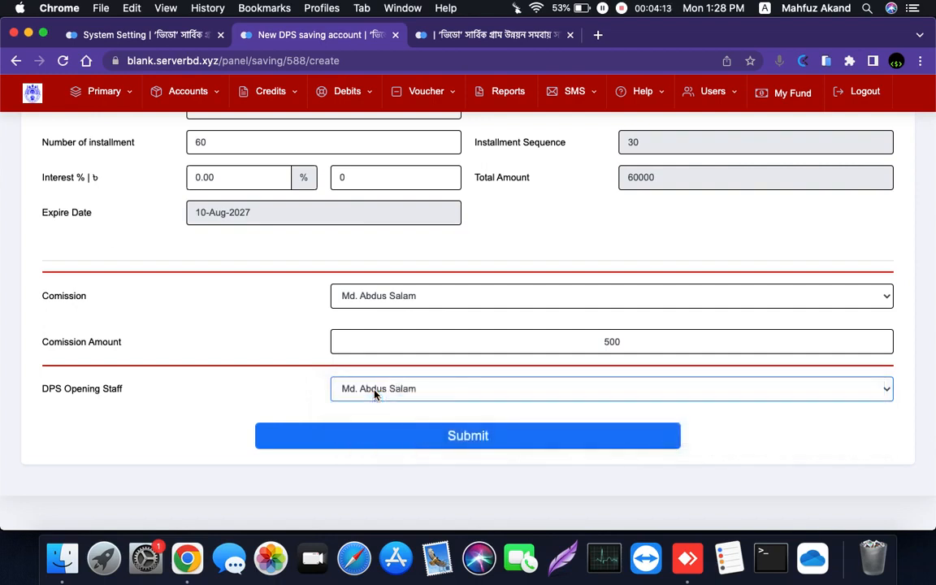
{"action": "left_click", "coordinate": [235, 379]}
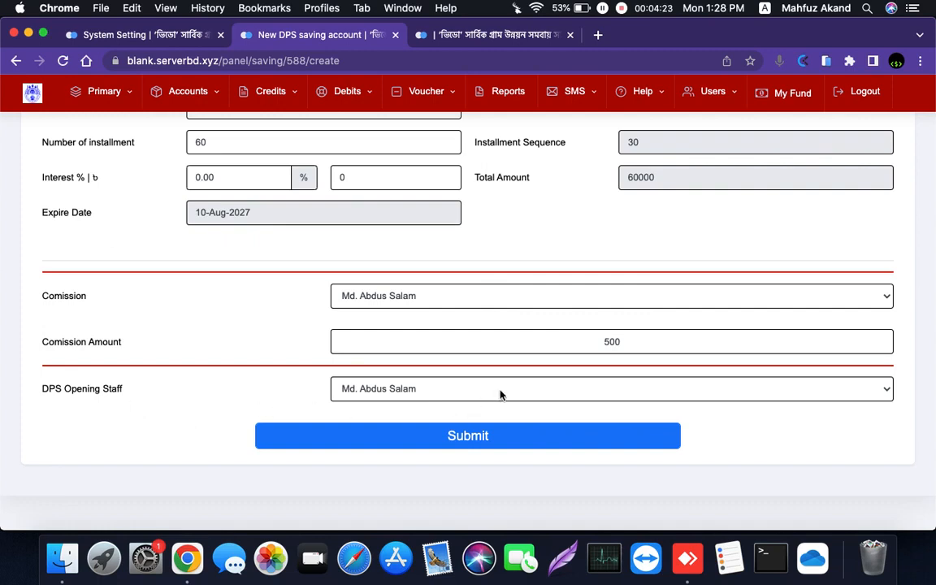
{"action": "left_click", "coordinate": [485, 435]}
{"action": "key", "text": "Return"}
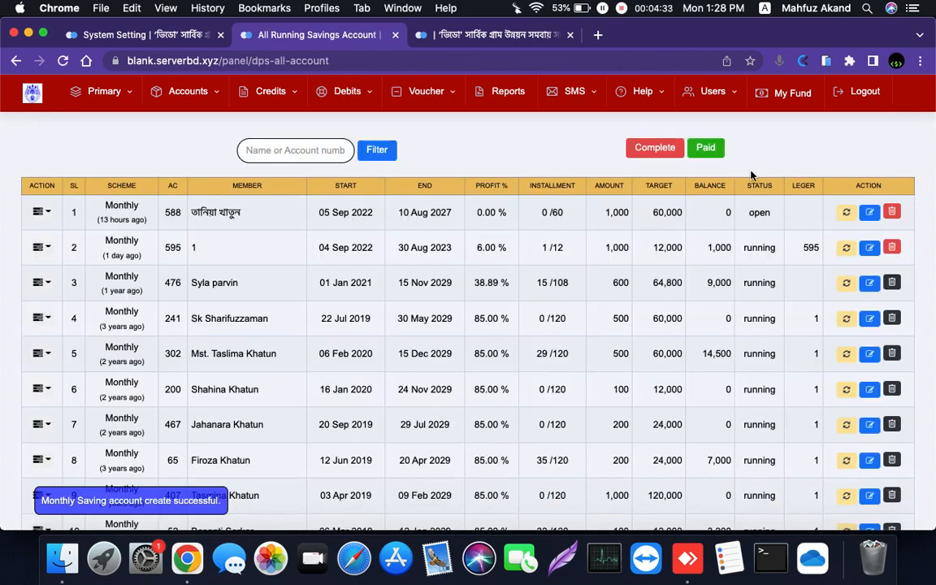
Open the transaction list of the newly created monthly savings account and check the assigned staff name
{"action": "left_click", "coordinate": [38, 212]}
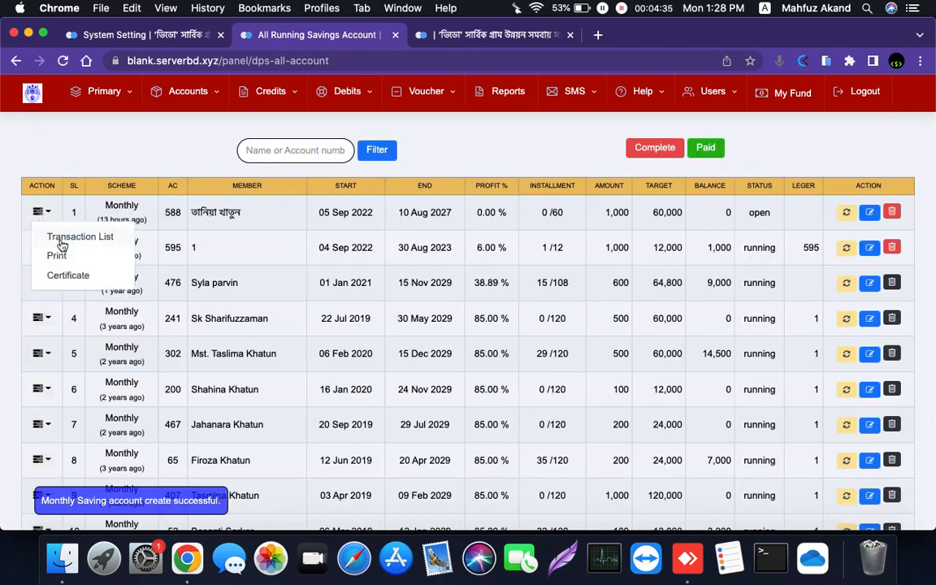
{"action": "left_click", "coordinate": [61, 238]}
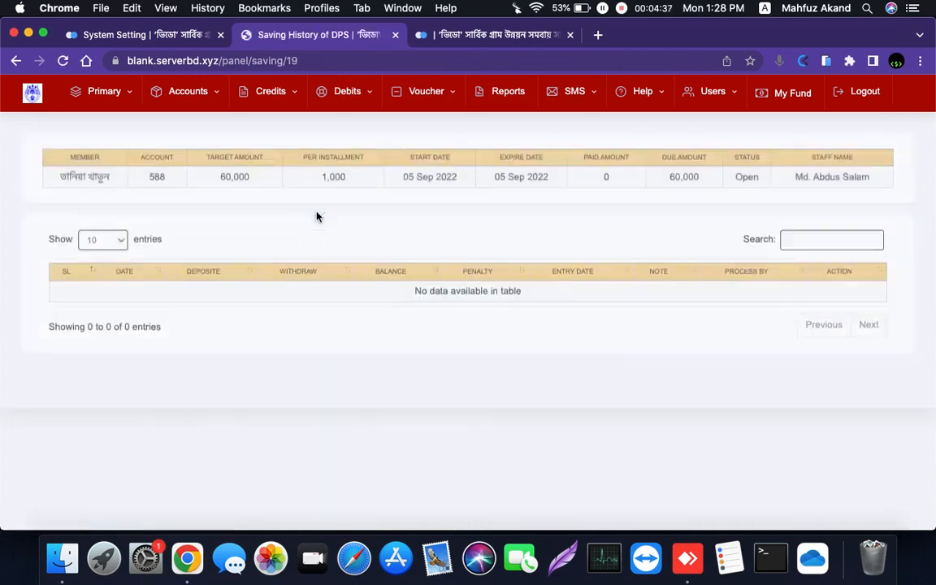
{"action": "triple_click", "coordinate": [831, 169]}
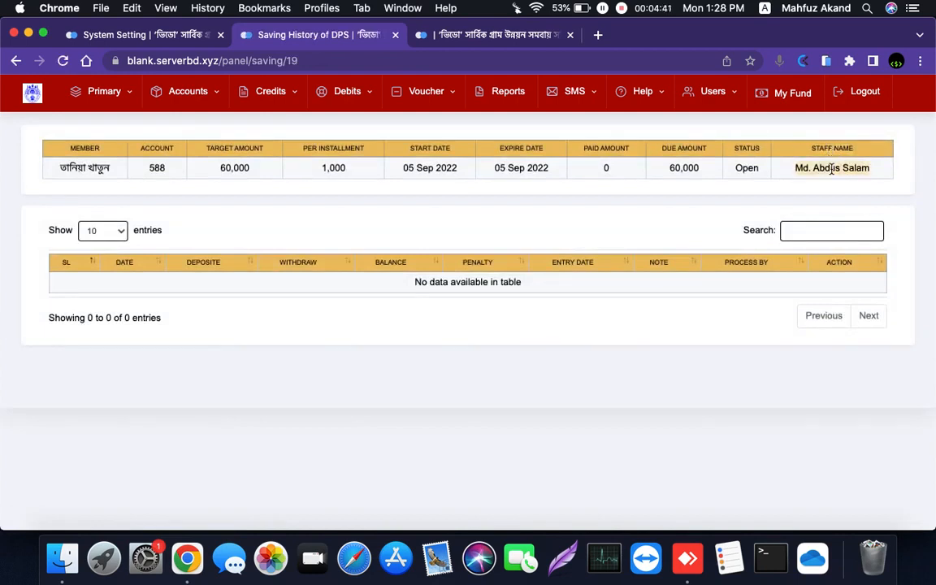
{"action": "left_click", "coordinate": [831, 169]}
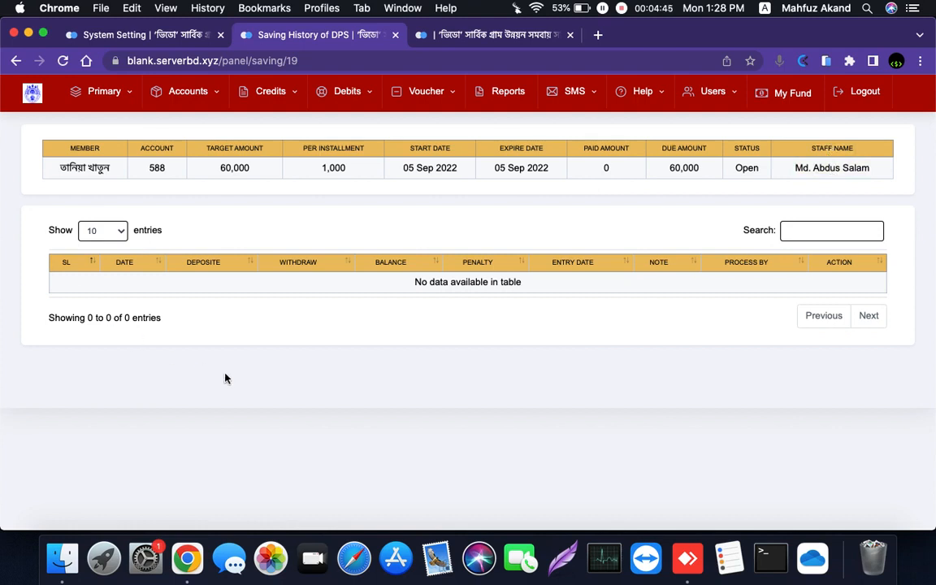
Reload the staff member's fund page and check the commission entry for the new DPS account
{"action": "left_click", "coordinate": [488, 36]}
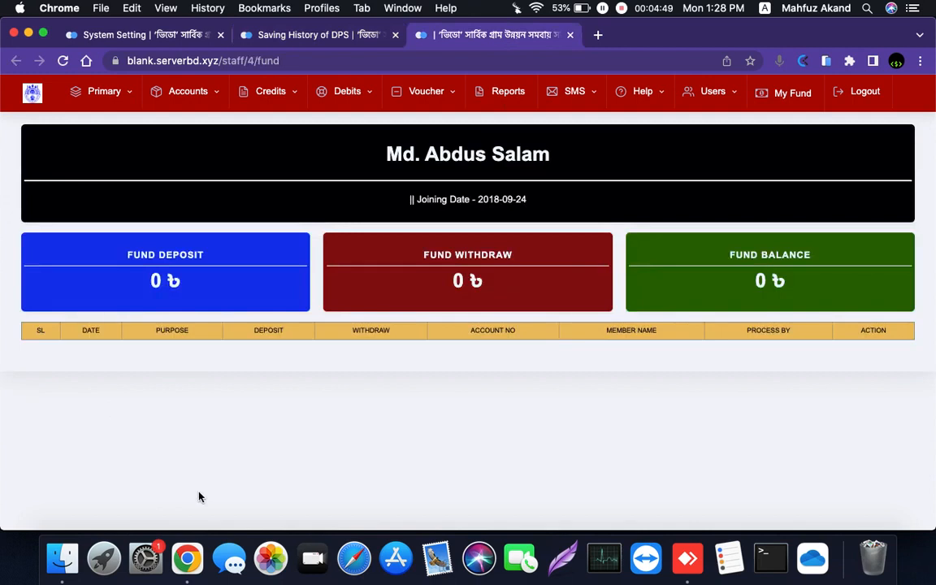
{"action": "left_click", "coordinate": [62, 60]}
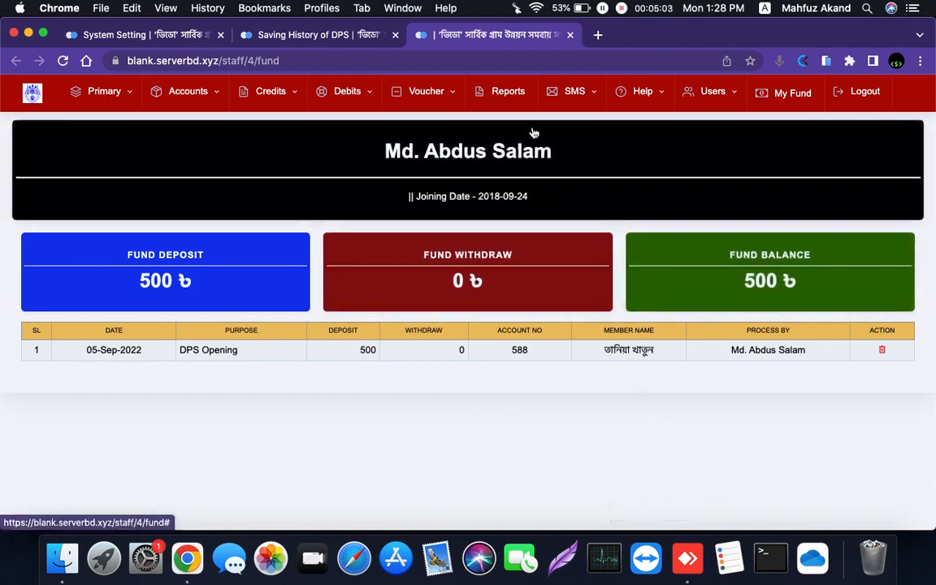
{"action": "left_click", "coordinate": [306, 37]}
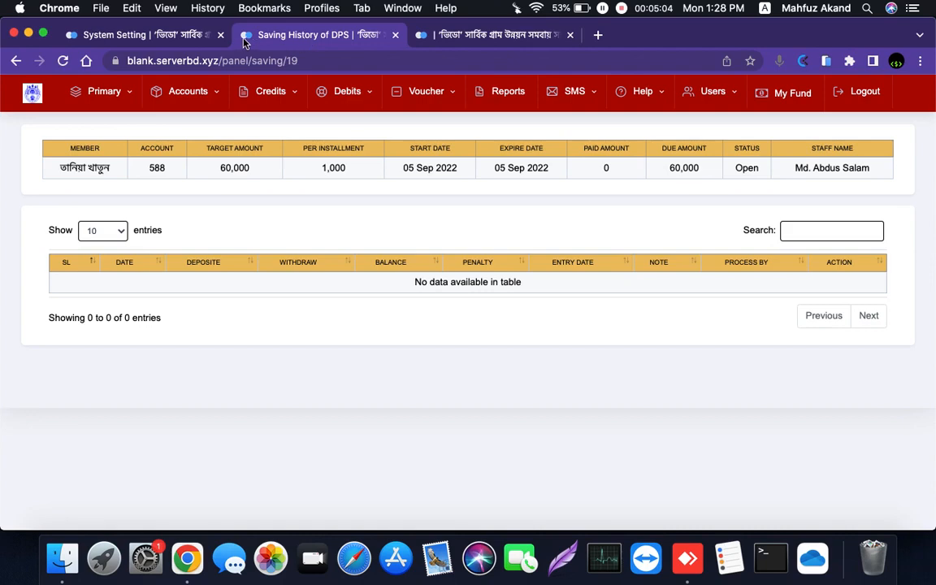
{"action": "left_click", "coordinate": [116, 36]}
{"action": "left_click", "coordinate": [284, 36]}
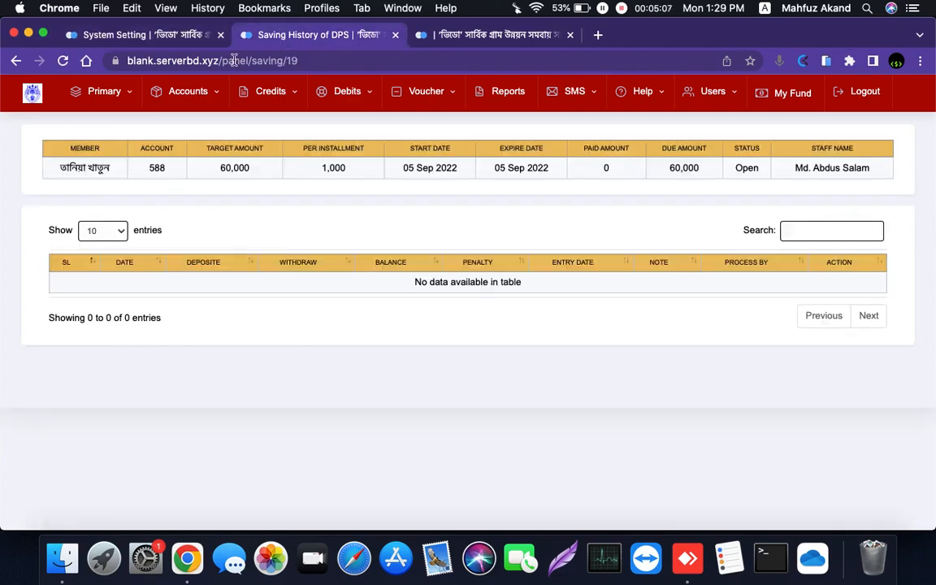
Set Staff DPS Commission to No in the staff commission settings and save the change
{"action": "left_click", "coordinate": [107, 32]}
{"action": "scroll", "coordinate": [137, 319], "scroll_direction": "down", "scroll_amount": 3}
{"action": "scroll", "coordinate": [136, 320], "scroll_direction": "down", "scroll_amount": 5}
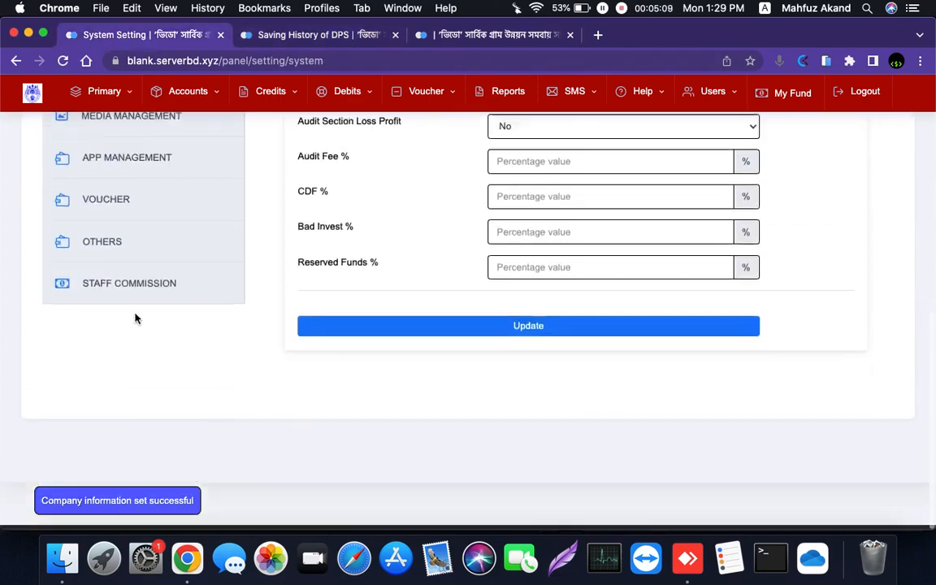
{"action": "left_click", "coordinate": [150, 288]}
{"action": "scroll", "coordinate": [530, 220], "scroll_direction": "down", "scroll_amount": 2}
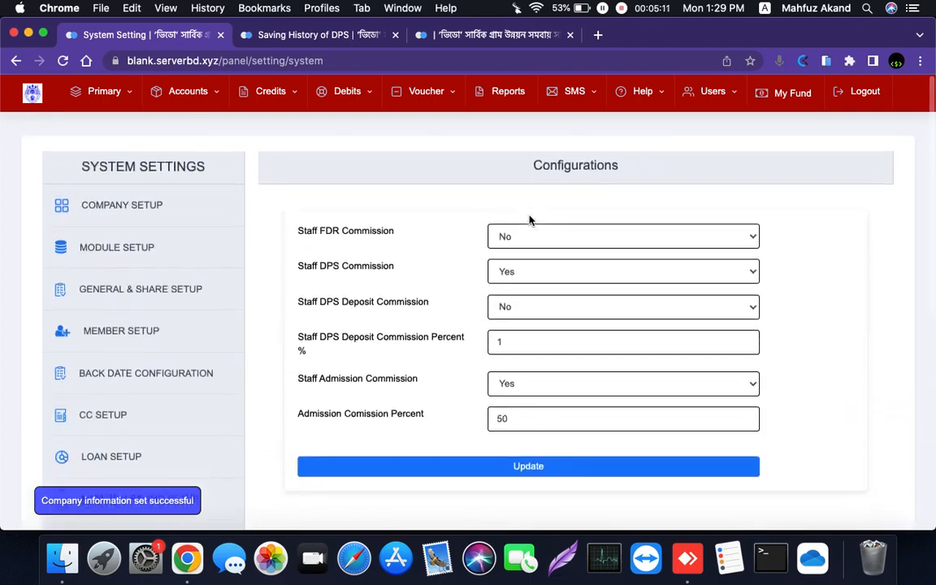
{"action": "left_click", "coordinate": [562, 270]}
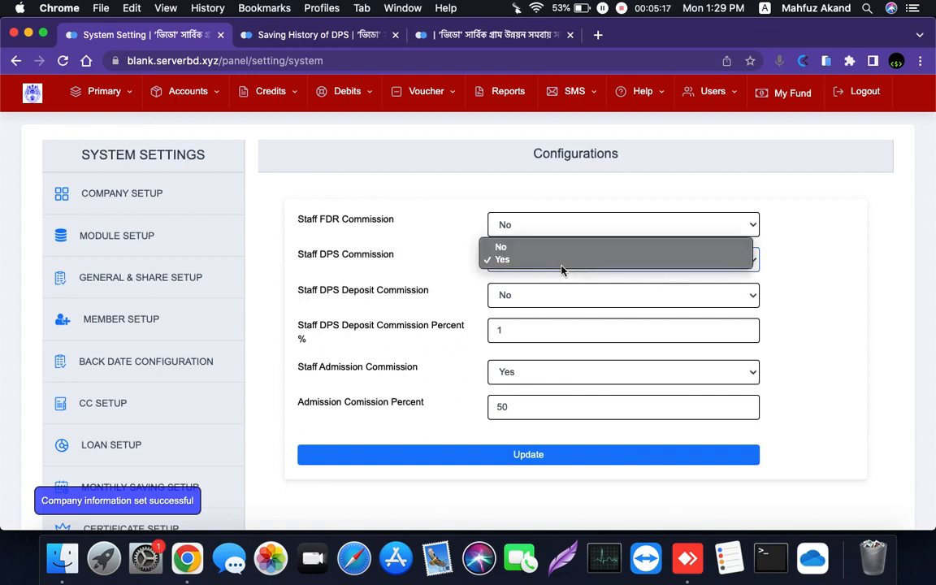
{"action": "left_click", "coordinate": [548, 247]}
{"action": "left_click", "coordinate": [523, 454]}
Go back to the new DPS savings form, reload it, and check whether the commission fields are offered
{"action": "left_click", "coordinate": [316, 36]}
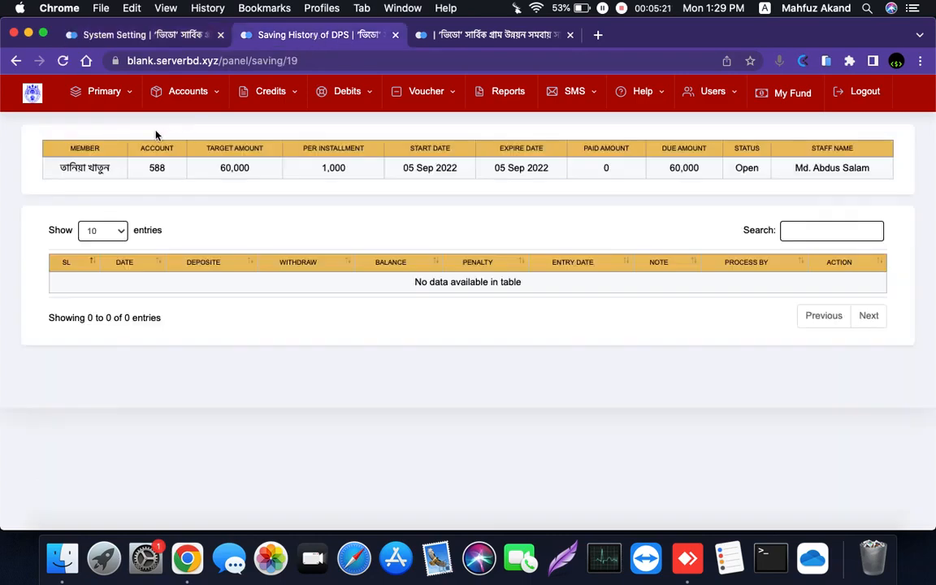
{"action": "left_click", "coordinate": [16, 61]}
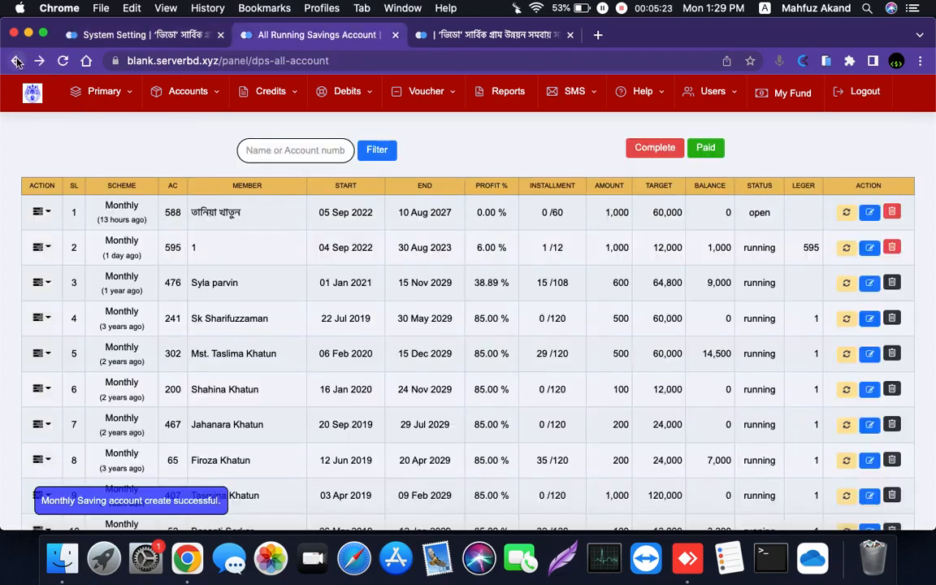
{"action": "left_click", "coordinate": [17, 62]}
{"action": "left_click", "coordinate": [59, 61]}
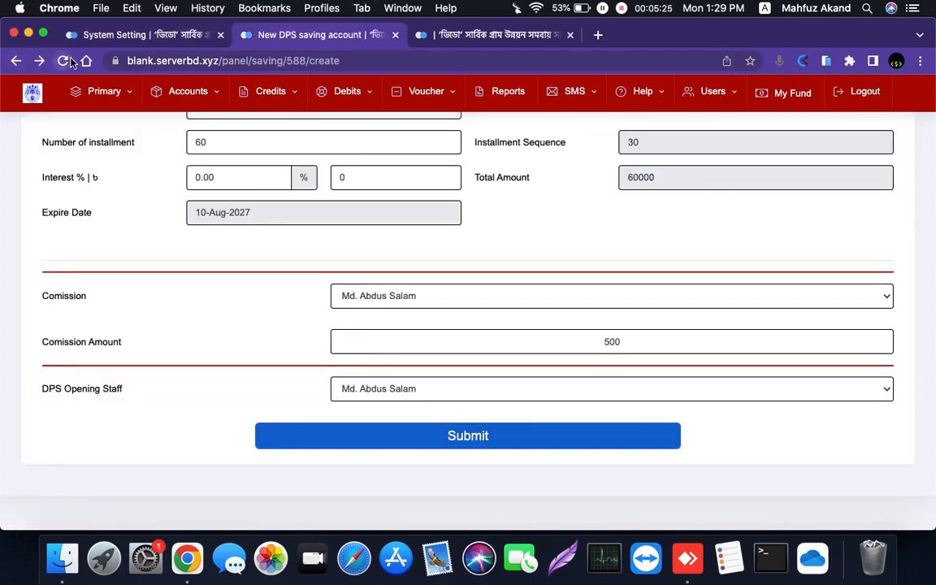
{"action": "scroll", "coordinate": [276, 190], "scroll_direction": "down", "scroll_amount": 5}
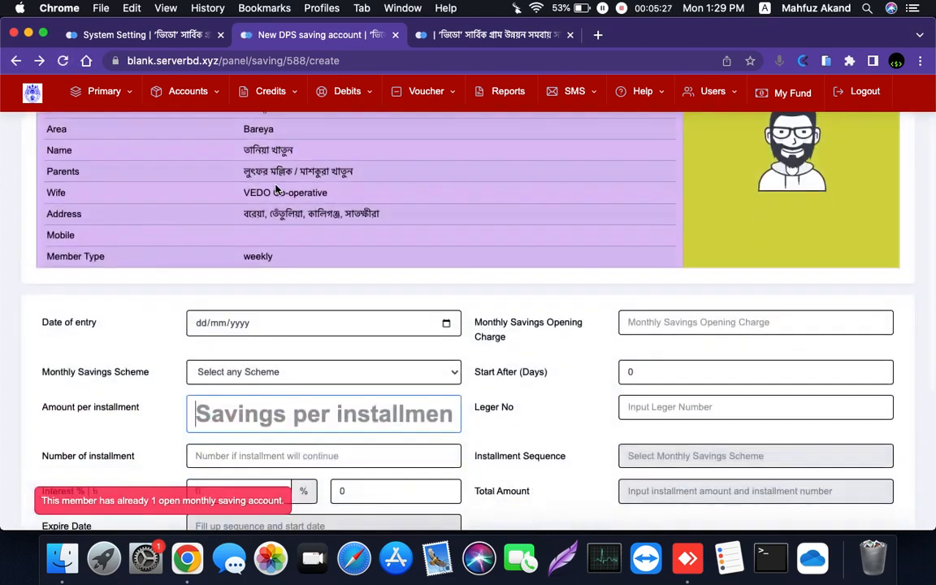
{"action": "left_click", "coordinate": [283, 244]}
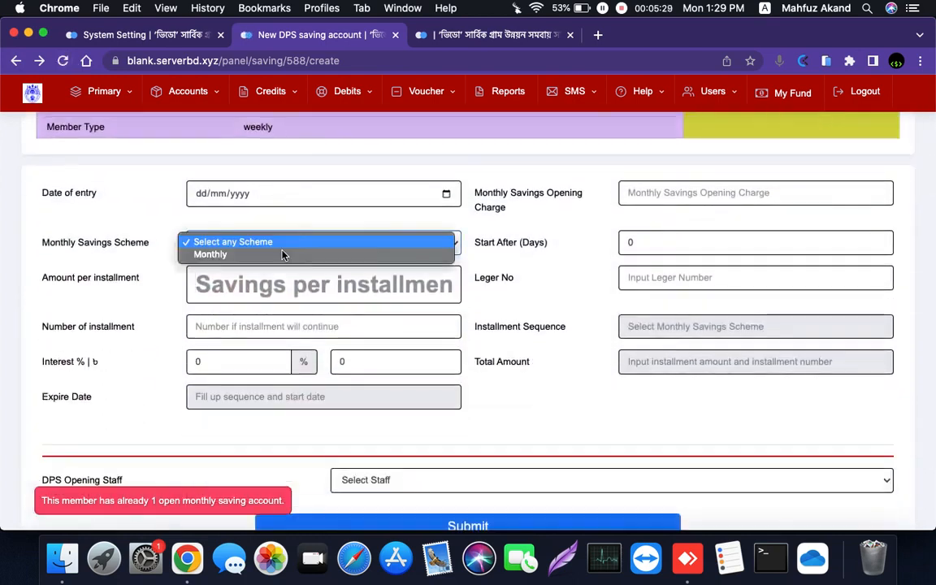
{"action": "left_click", "coordinate": [98, 278]}
Reopen the staff commission settings and set Staff DPS Deposit Commission to Yes
{"action": "left_click", "coordinate": [168, 29]}
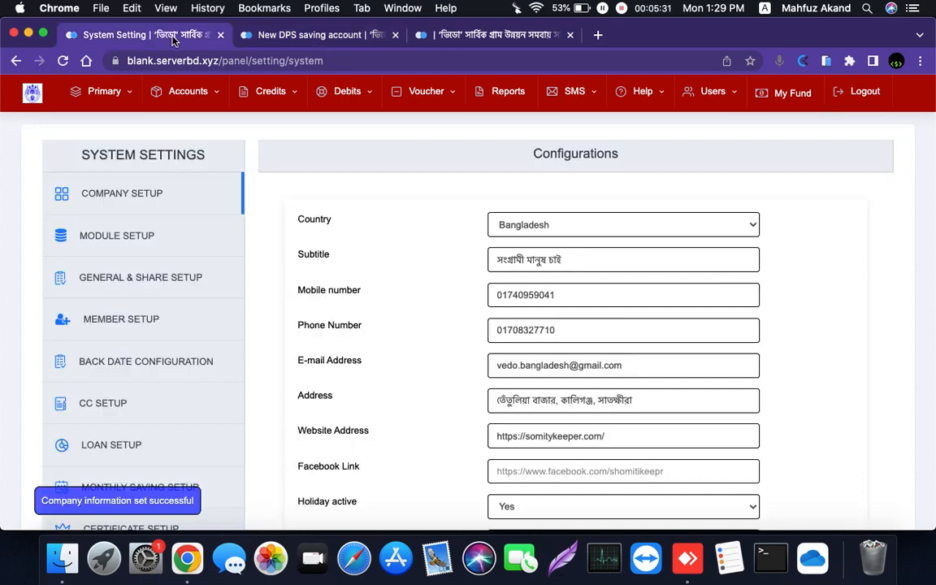
{"action": "scroll", "coordinate": [163, 370], "scroll_direction": "down", "scroll_amount": 10}
{"action": "left_click", "coordinate": [130, 290]}
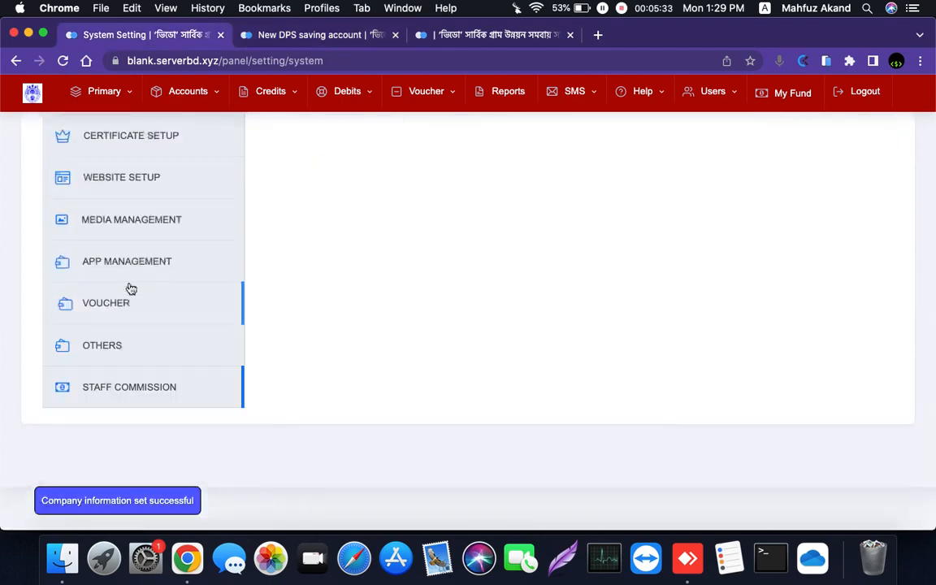
{"action": "scroll", "coordinate": [427, 260], "scroll_direction": "up", "scroll_amount": 5}
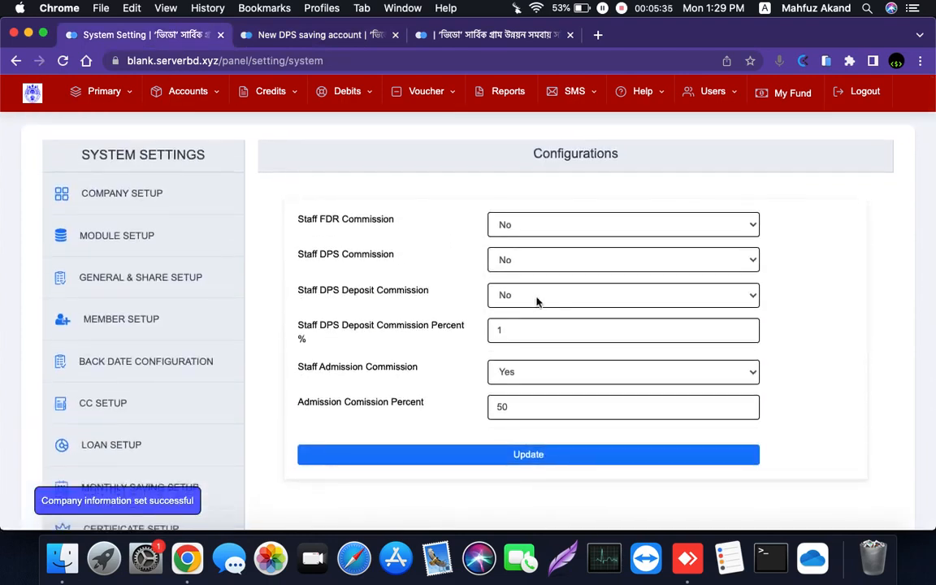
{"action": "left_click", "coordinate": [556, 300]}
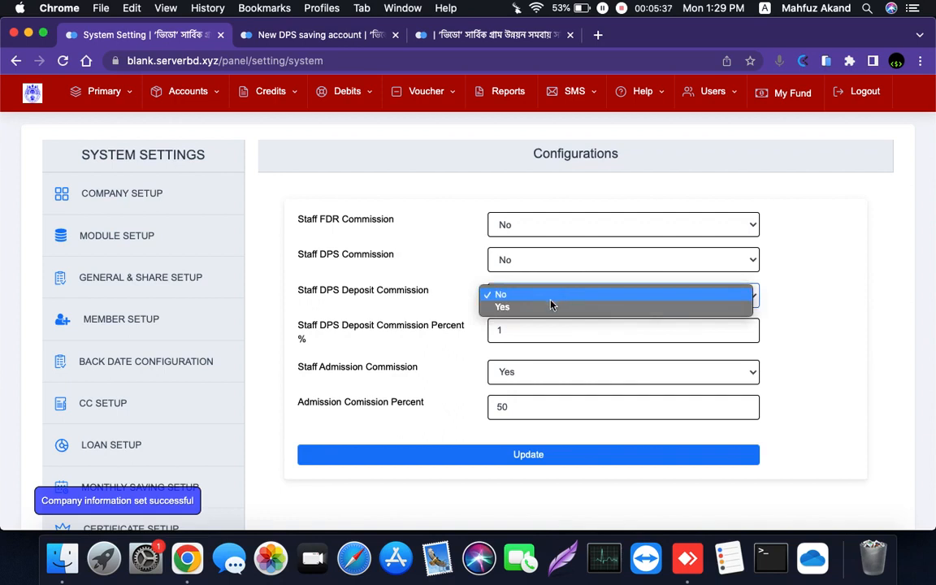
{"action": "left_click", "coordinate": [553, 307]}
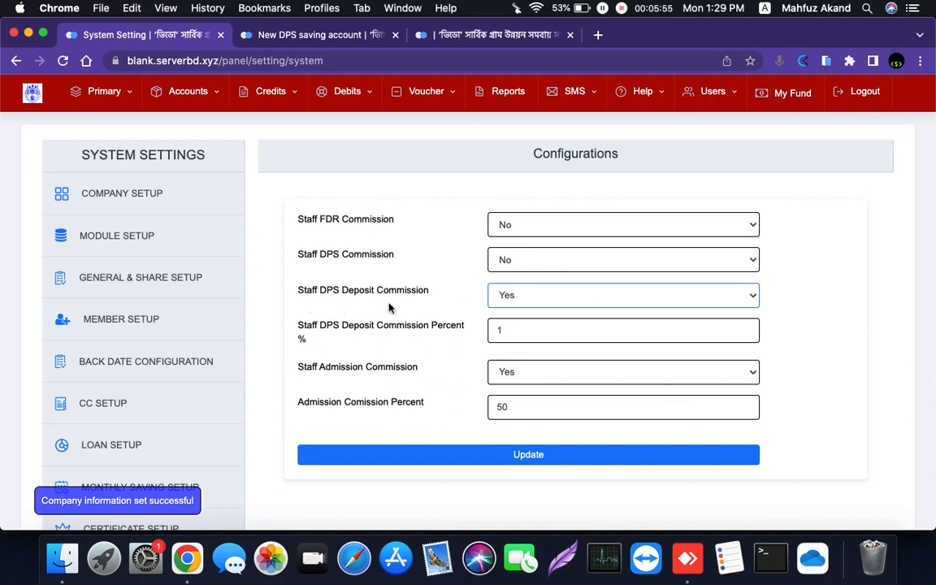
Enter 1 as the Staff DPS Deposit Commission Percent and save the staff commission settings
{"action": "scroll", "coordinate": [389, 307], "scroll_direction": "up", "scroll_amount": 3}
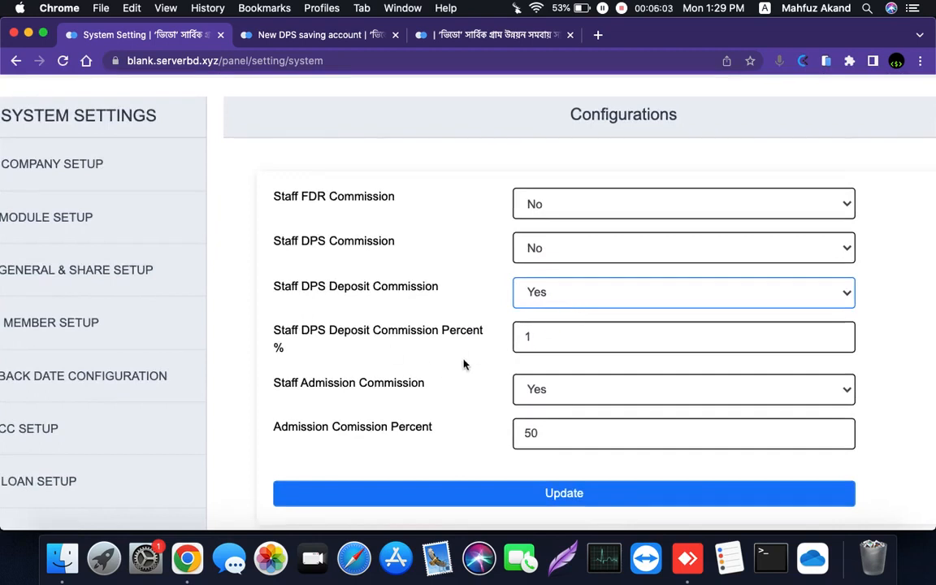
{"action": "left_click", "coordinate": [579, 340]}
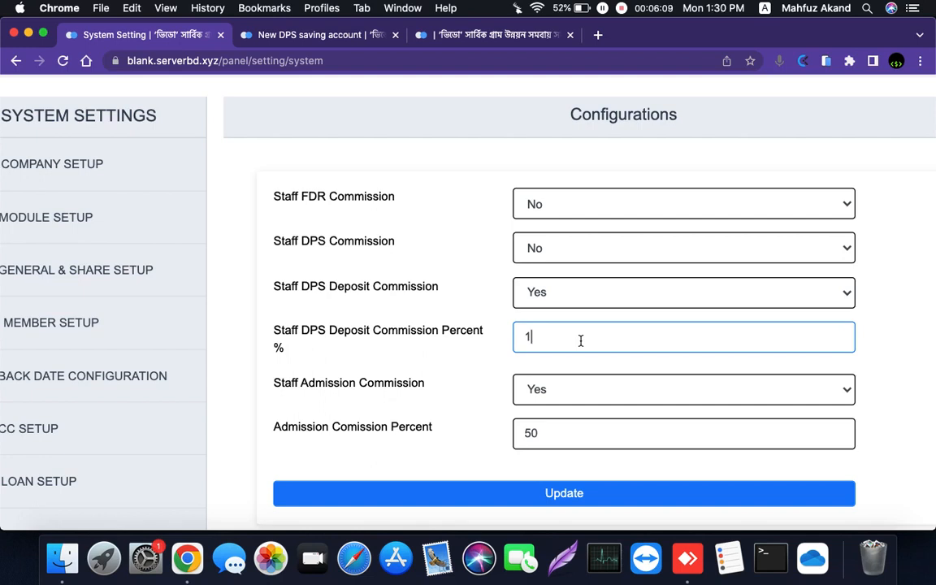
{"action": "key", "text": "BackSpace"}
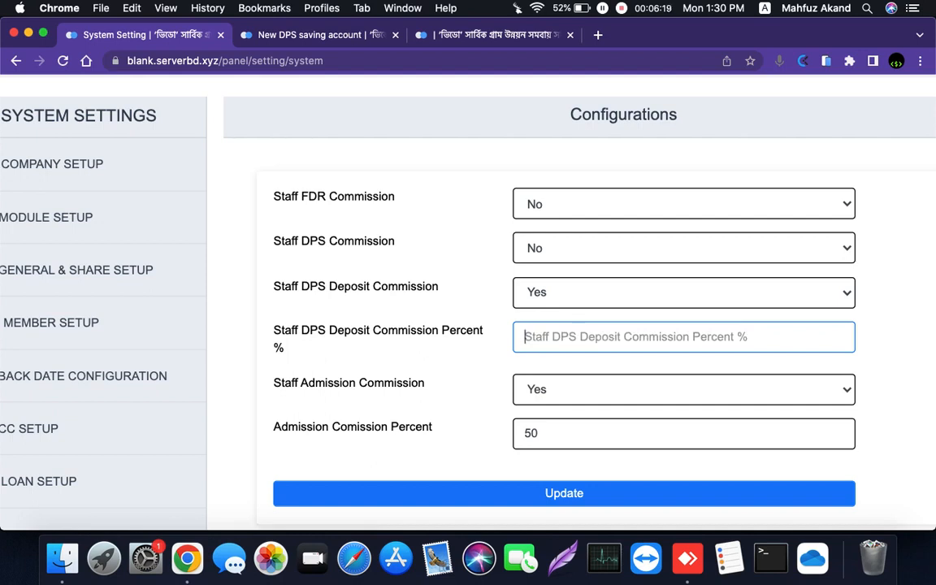
{"action": "type", "text": "1"}
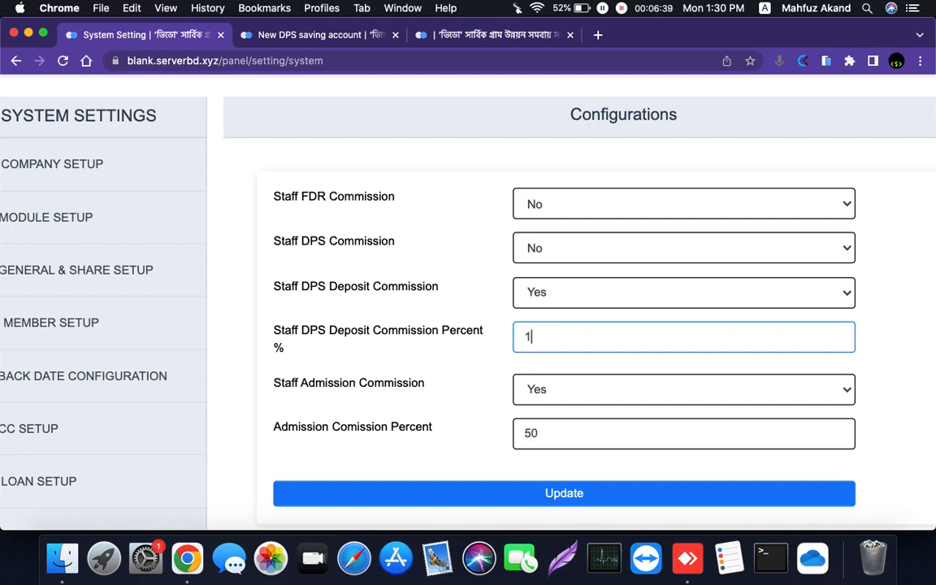
{"action": "key", "text": "BackSpace"}
{"action": "type", "text": "1"}
{"action": "key", "text": "Tab"}
{"action": "scroll", "coordinate": [393, 341], "scroll_direction": "down", "scroll_amount": 2}
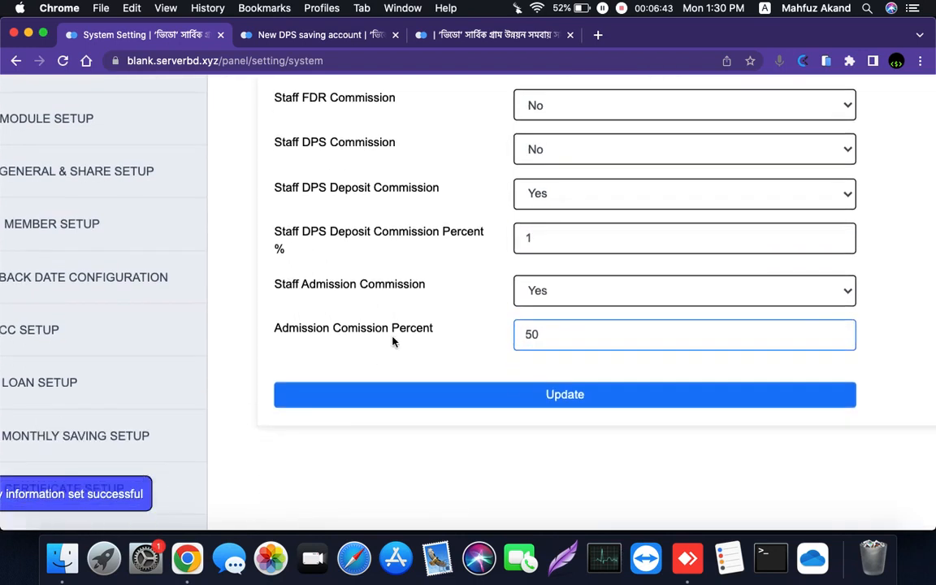
{"action": "left_click", "coordinate": [565, 400]}
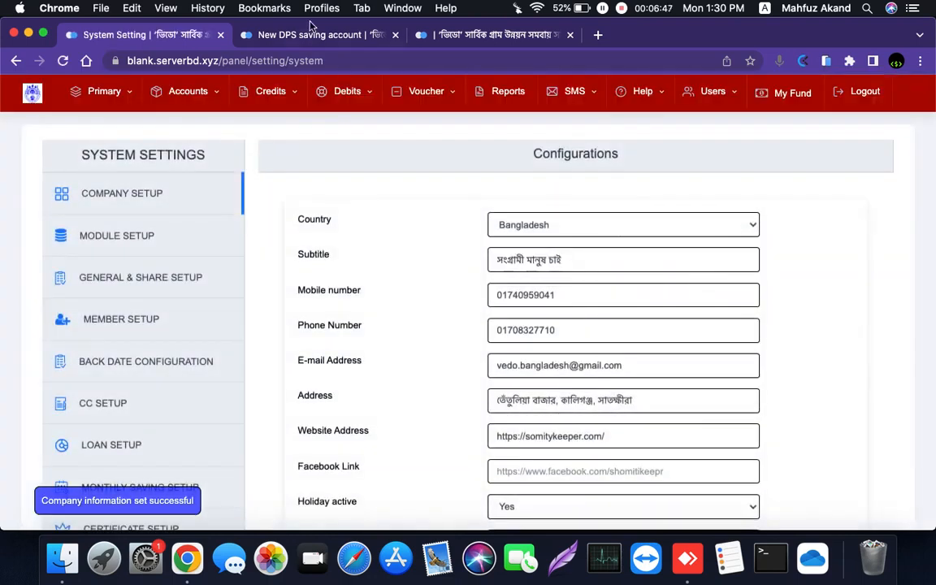
Reload the new DPS savings form and set the scheme to Monthly, with 2000 per installment and 60 installments
{"action": "left_click", "coordinate": [313, 37]}
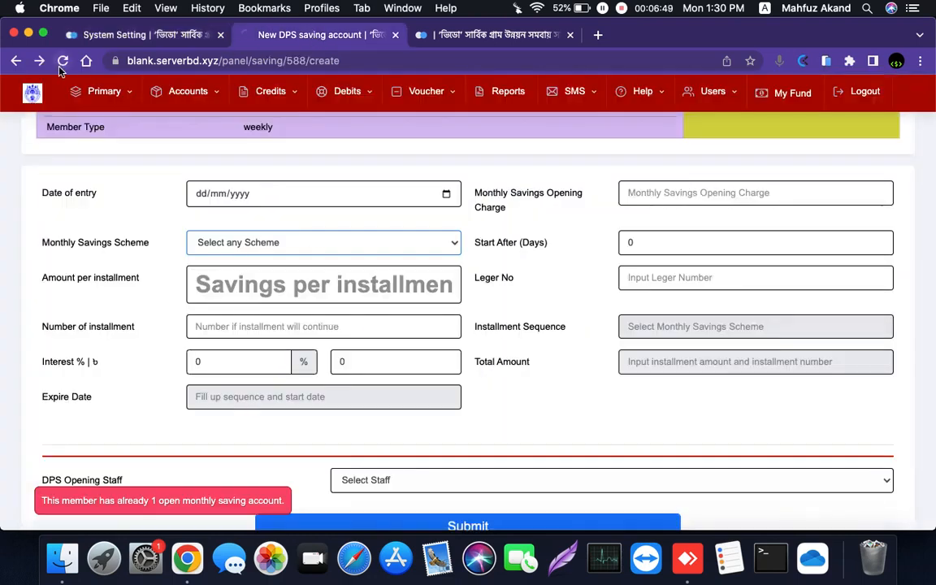
{"action": "left_click", "coordinate": [59, 61]}
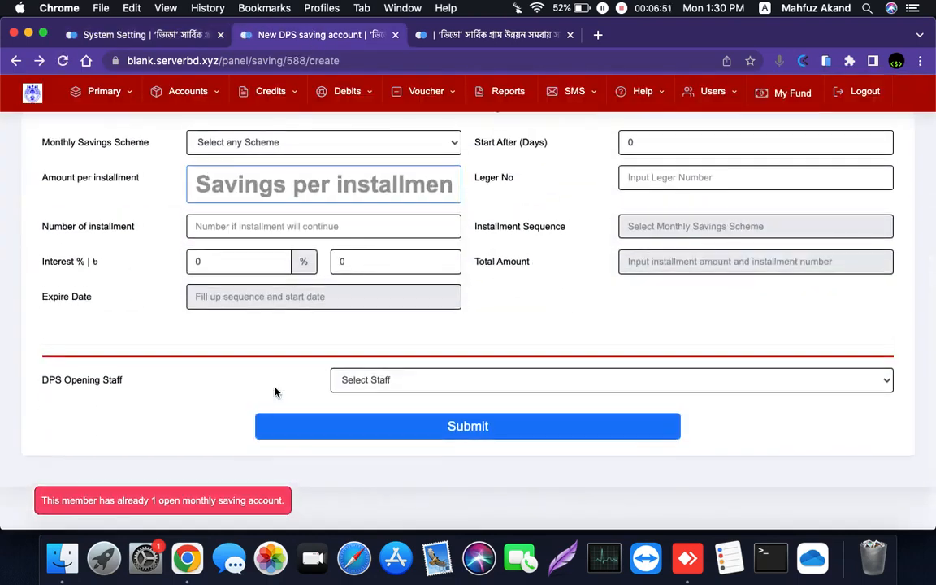
{"action": "scroll", "coordinate": [157, 401], "scroll_direction": "up", "scroll_amount": 3}
{"action": "scroll", "coordinate": [157, 402], "scroll_direction": "down", "scroll_amount": 2}
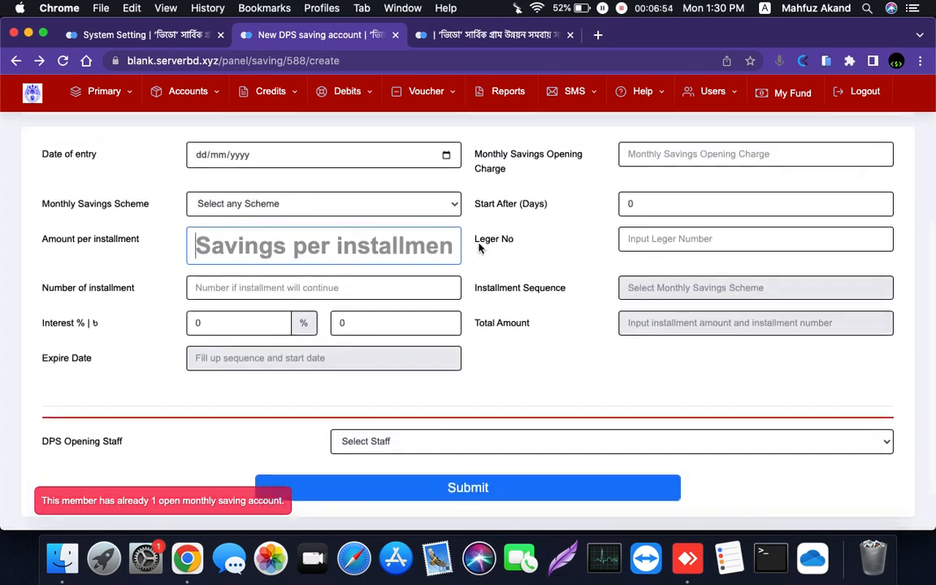
{"action": "left_click", "coordinate": [304, 204]}
{"action": "left_click", "coordinate": [282, 217]}
{"action": "left_click", "coordinate": [281, 244]}
{"action": "type", "text": "1"}
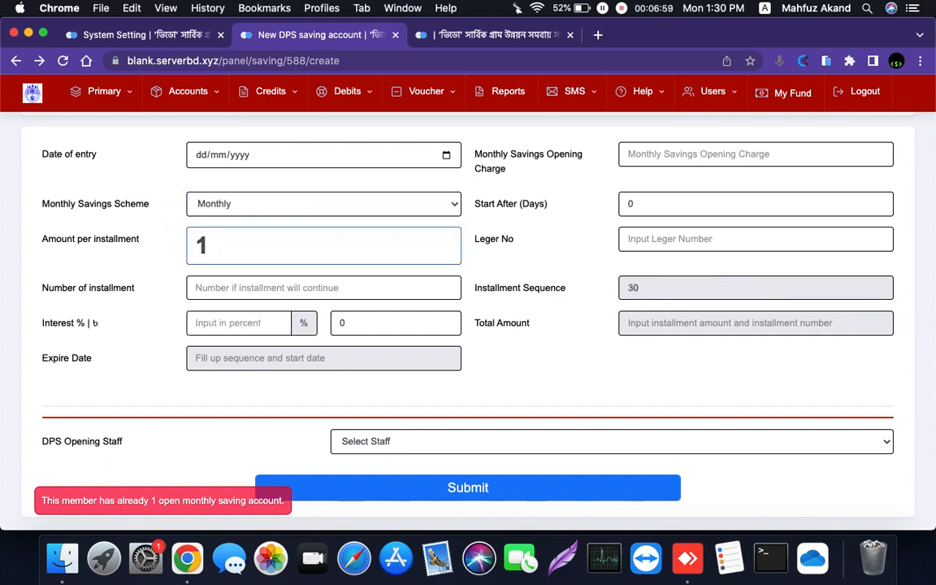
{"action": "key", "text": "BackSpace"}
{"action": "type", "text": "2000"}
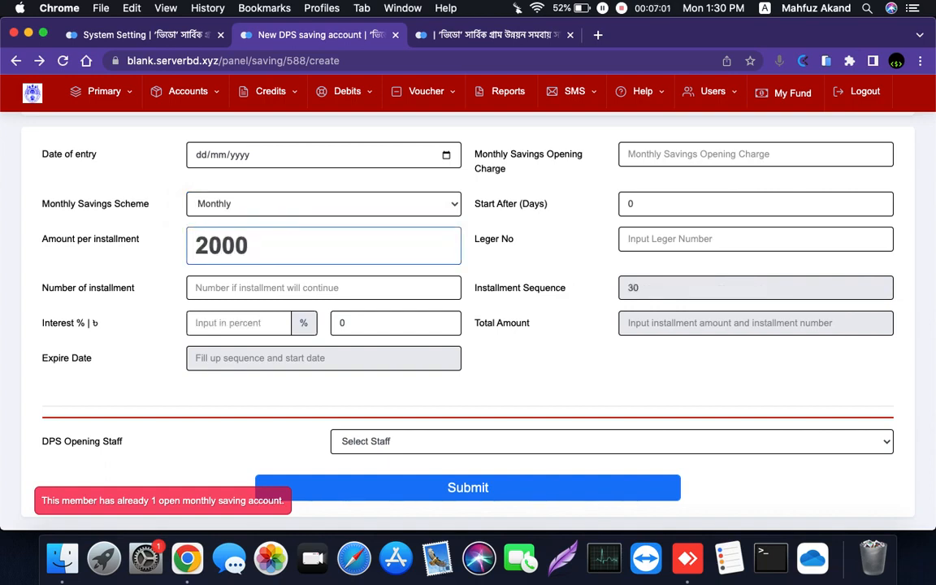
{"action": "left_click", "coordinate": [305, 290]}
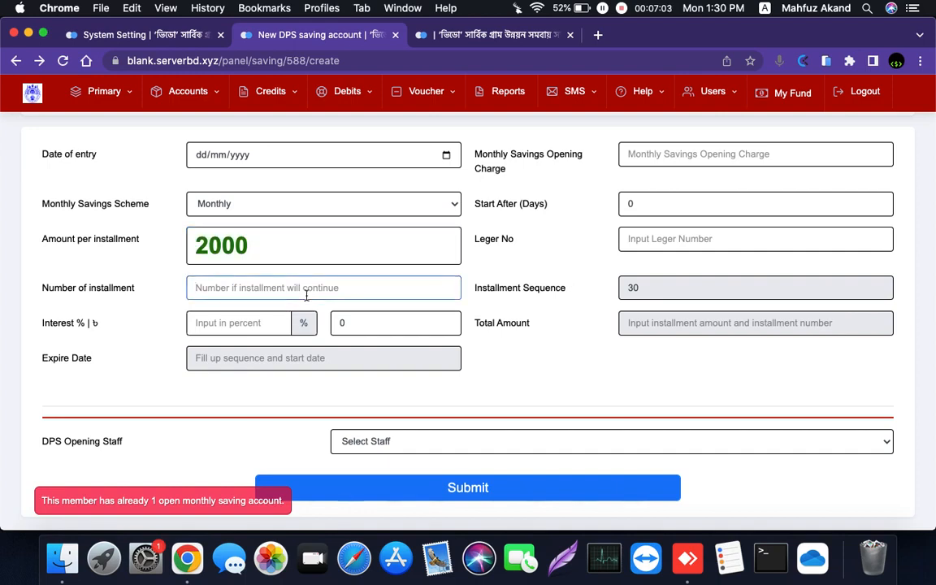
{"action": "type", "text": "60"}
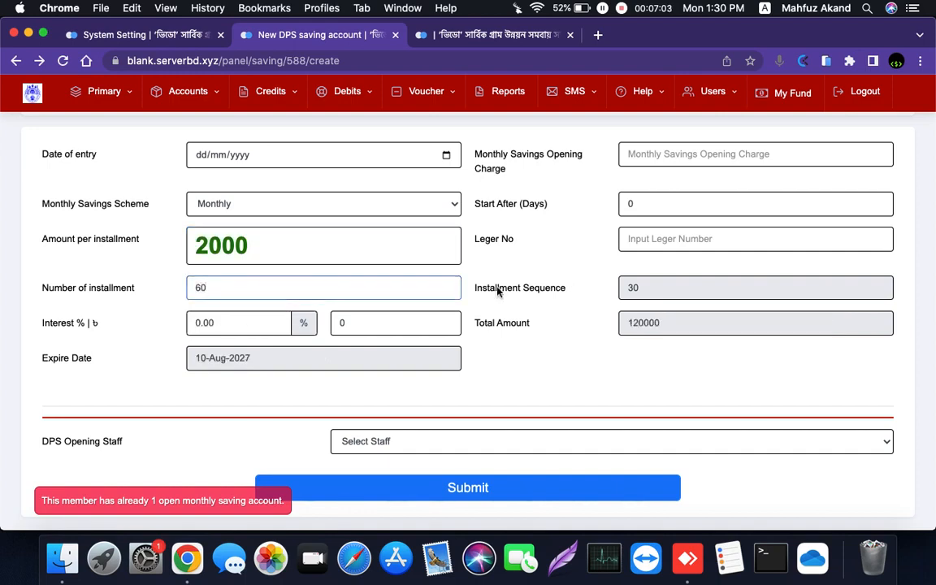
Set the savings account's interest rate to 40 percent
{"action": "left_click", "coordinate": [226, 323]}
{"action": "key", "text": "BackSpace"}
{"action": "key", "text": "BackSpace"}
{"action": "key", "text": "BackSpace"}
{"action": "key", "text": "BackSpace"}
{"action": "type", "text": "15"}
{"action": "key", "text": "BackSpace"}
{"action": "key", "text": "BackSpace"}
{"action": "type", "text": "40"}
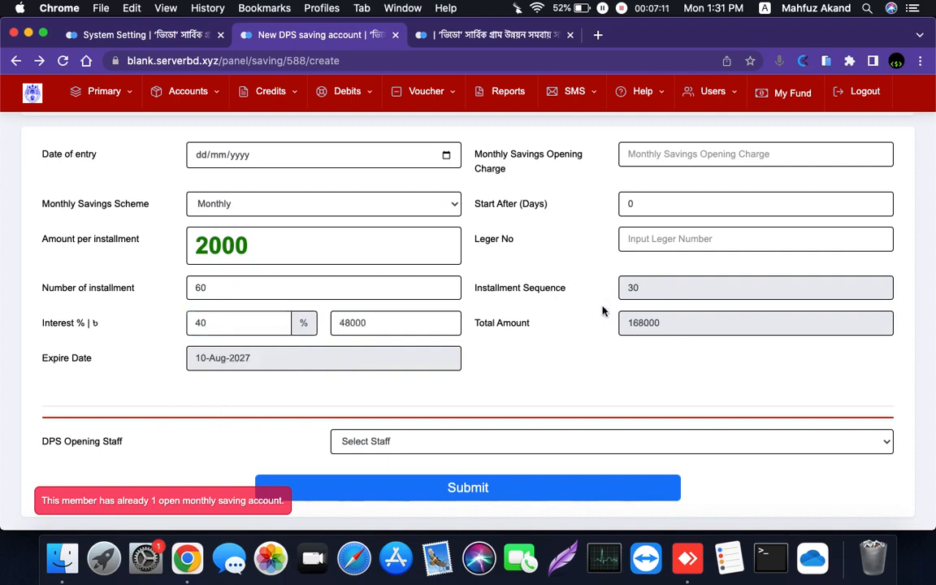
Choose the third listed staff member as DPS Opening Staff and submit the new monthly savings account
{"action": "scroll", "coordinate": [602, 310], "scroll_direction": "down", "scroll_amount": 2}
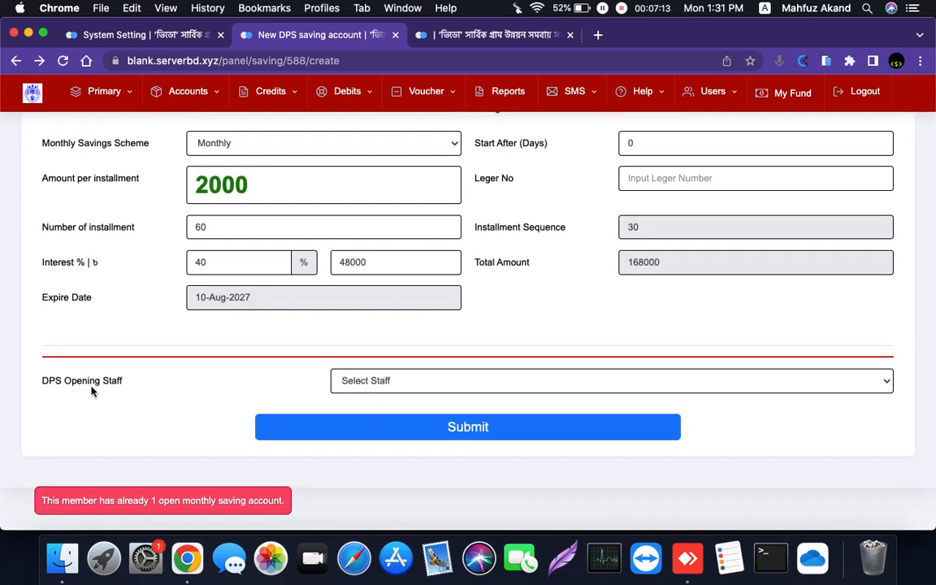
{"action": "left_click", "coordinate": [403, 381]}
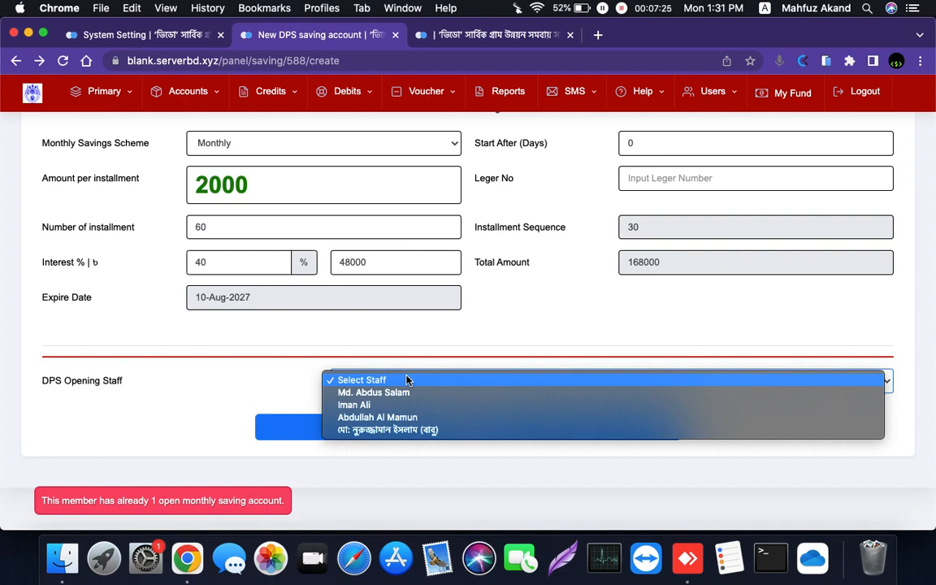
{"action": "left_click", "coordinate": [424, 417]}
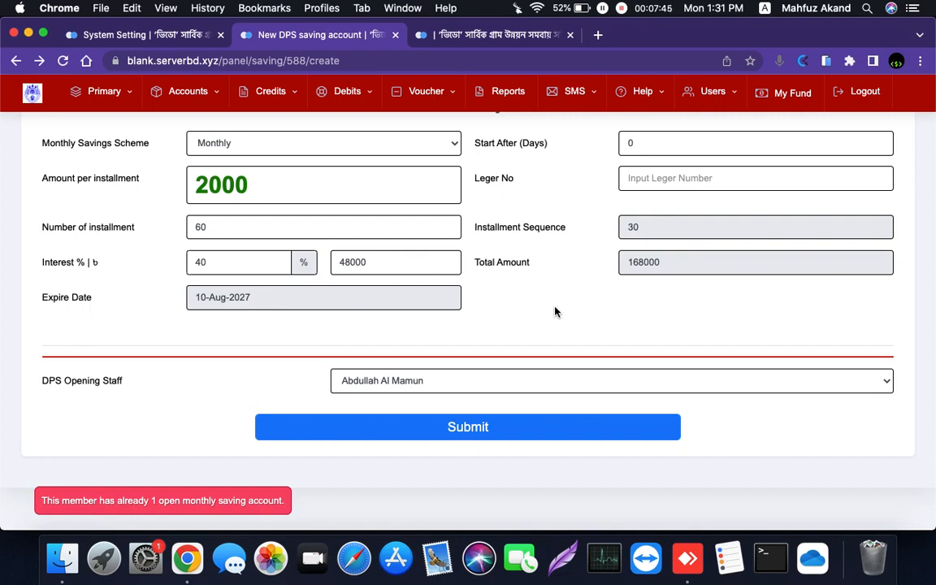
{"action": "left_click", "coordinate": [491, 436]}
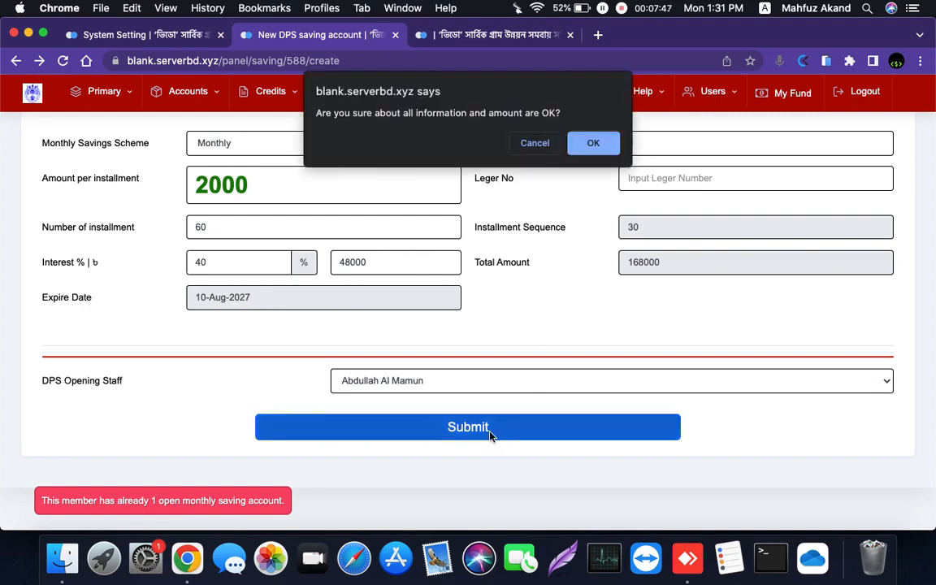
{"action": "key", "text": "Return"}
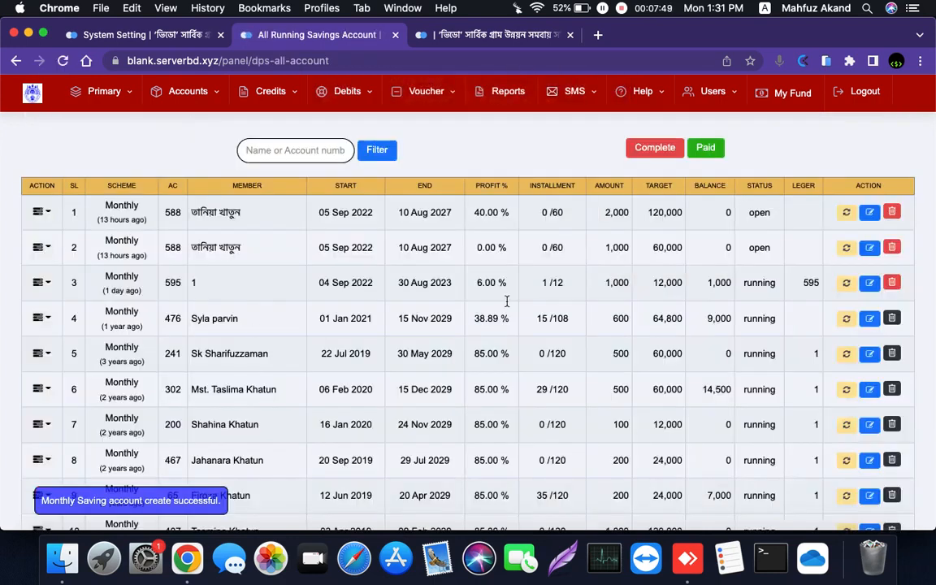
View the transaction list of the newly created monthly savings account with 2,000 per installment
{"action": "left_click", "coordinate": [39, 209]}
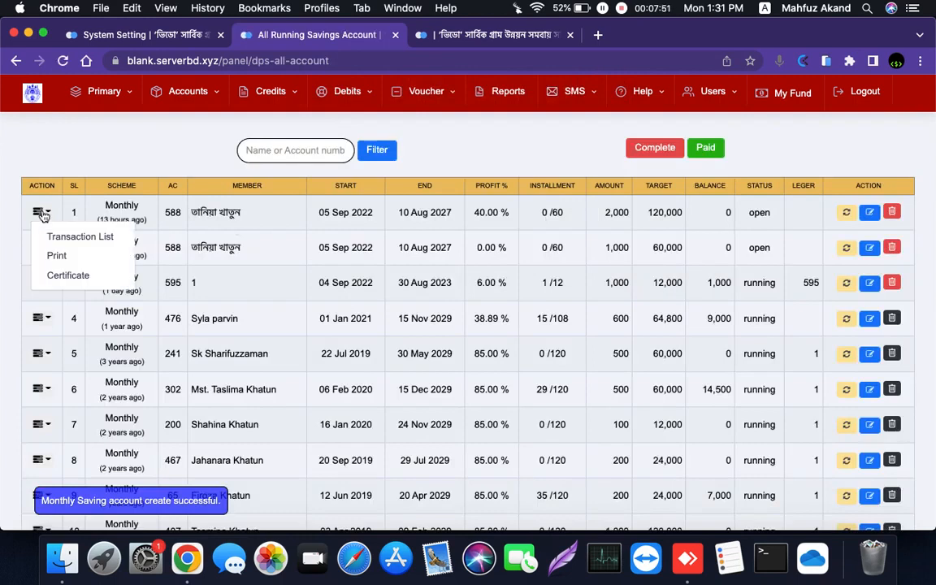
{"action": "left_click", "coordinate": [71, 237]}
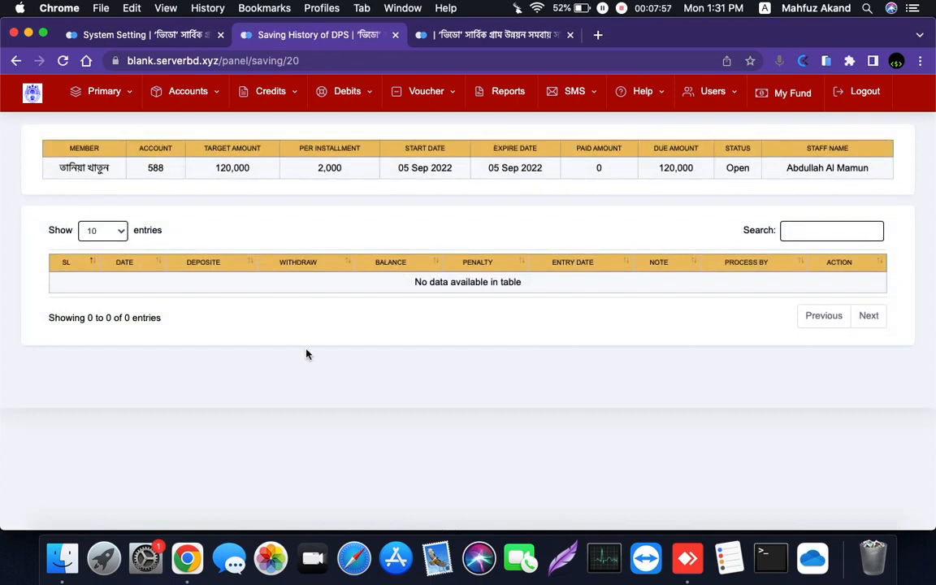
{"action": "left_click", "coordinate": [517, 40]}
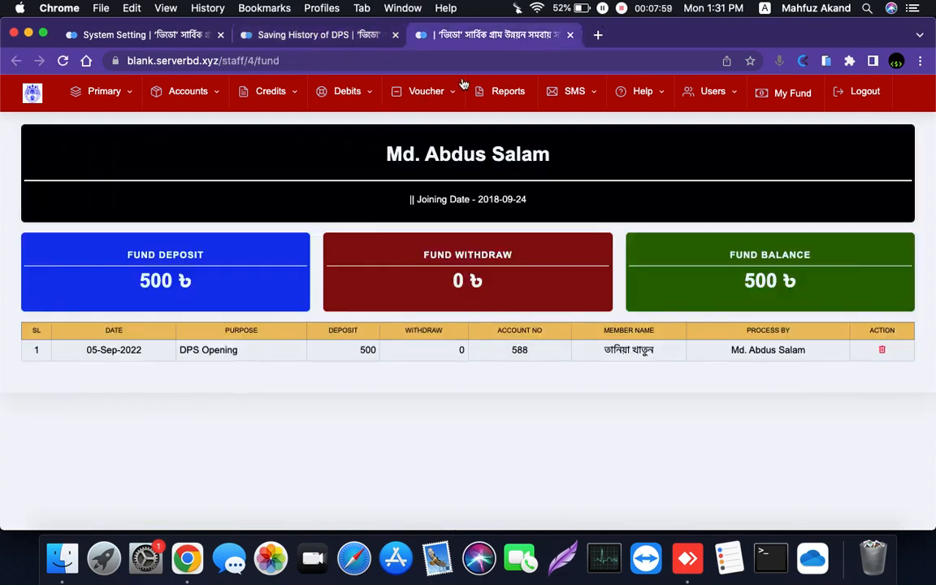
{"action": "left_click", "coordinate": [340, 34]}
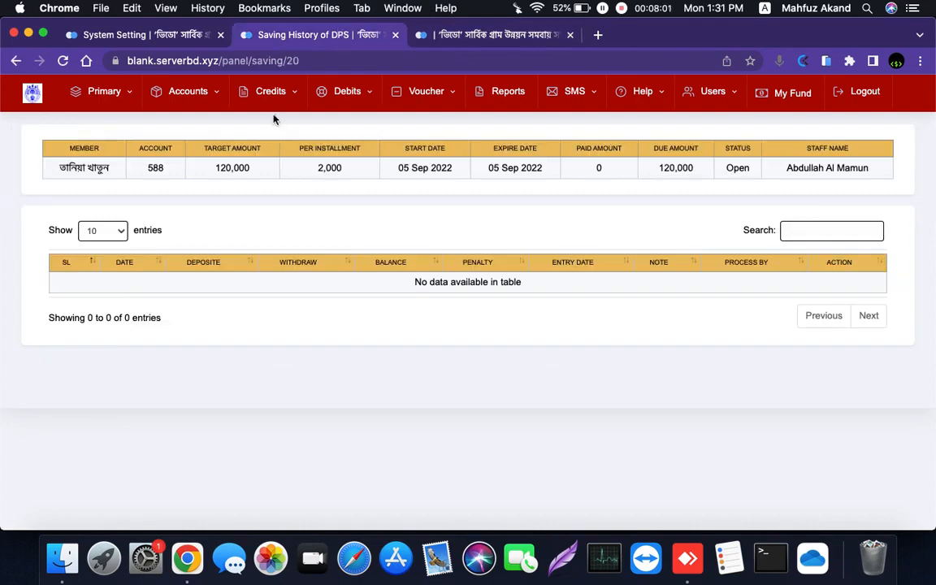
Look up the member by account number for a monthly savings deposit and open the deposit form of the 2,000-installment account
{"action": "mouse_move", "coordinate": [276, 96]}
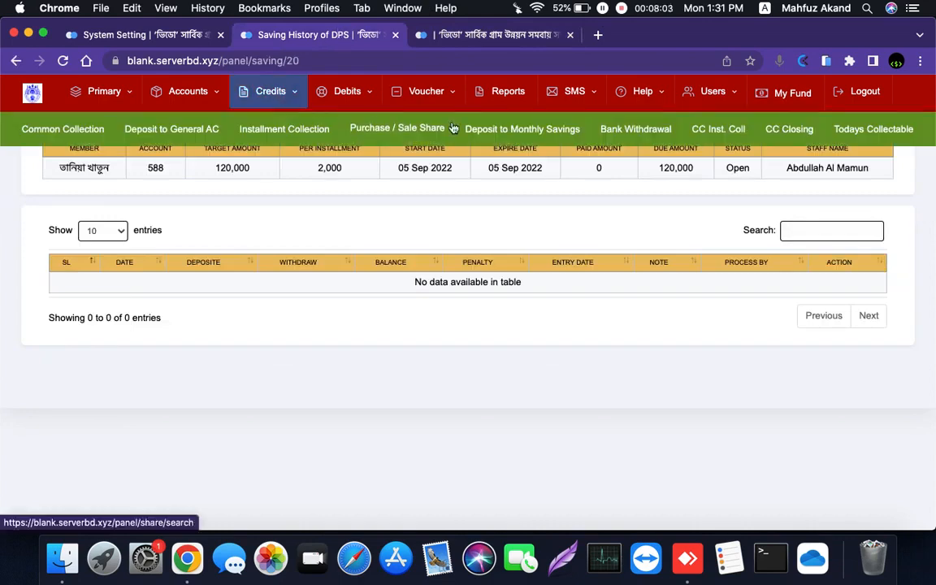
{"action": "scroll", "coordinate": [524, 143], "scroll_direction": "up", "scroll_amount": 5}
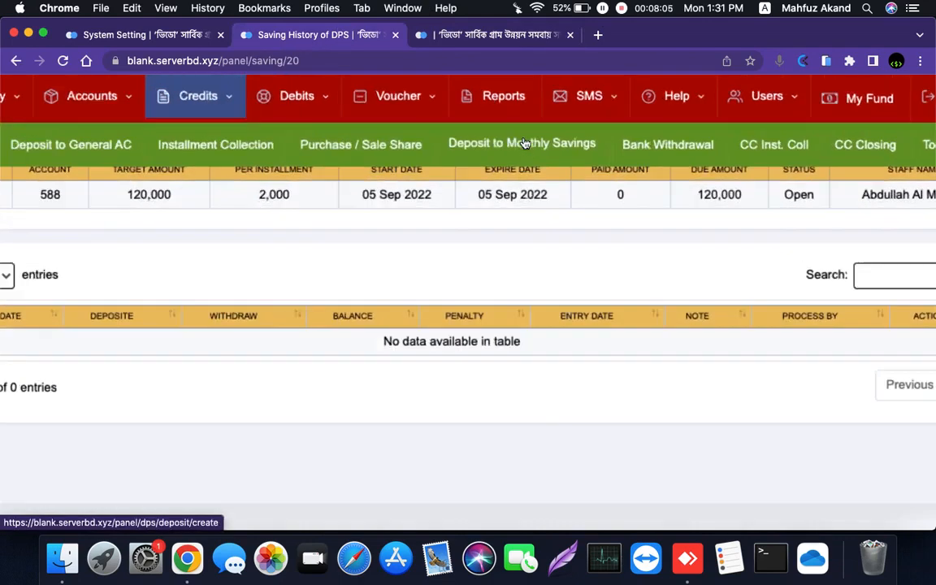
{"action": "left_click", "coordinate": [546, 190]}
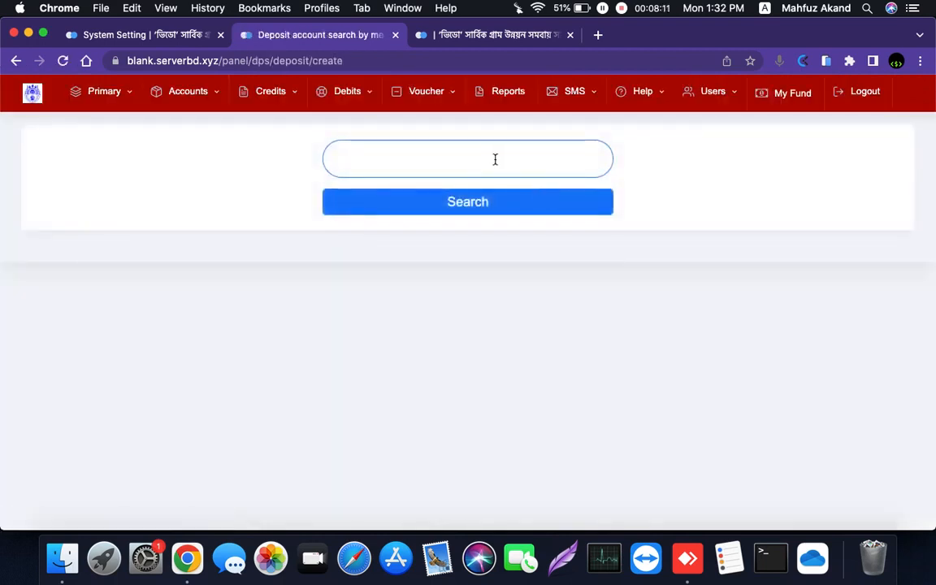
{"action": "type", "text": "588"}
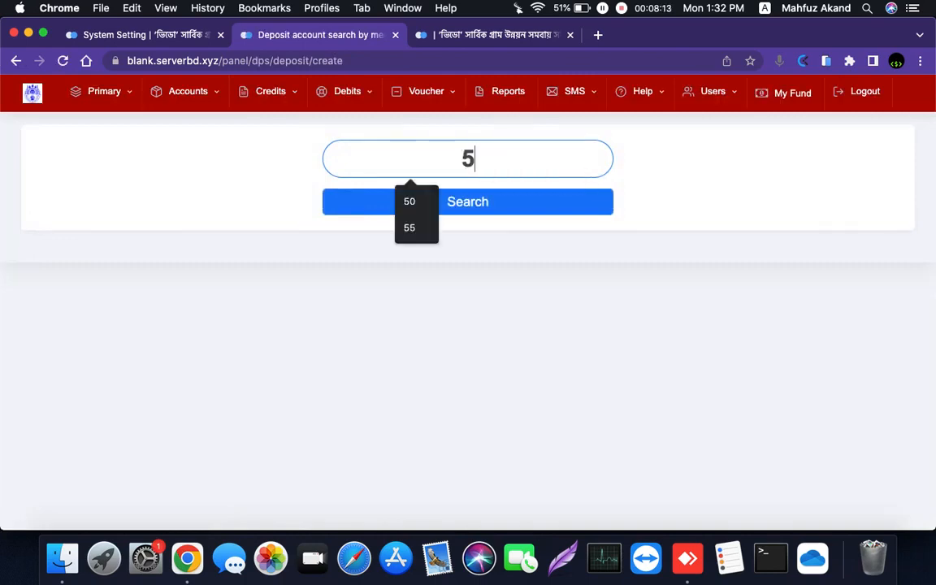
{"action": "key", "text": "Return"}
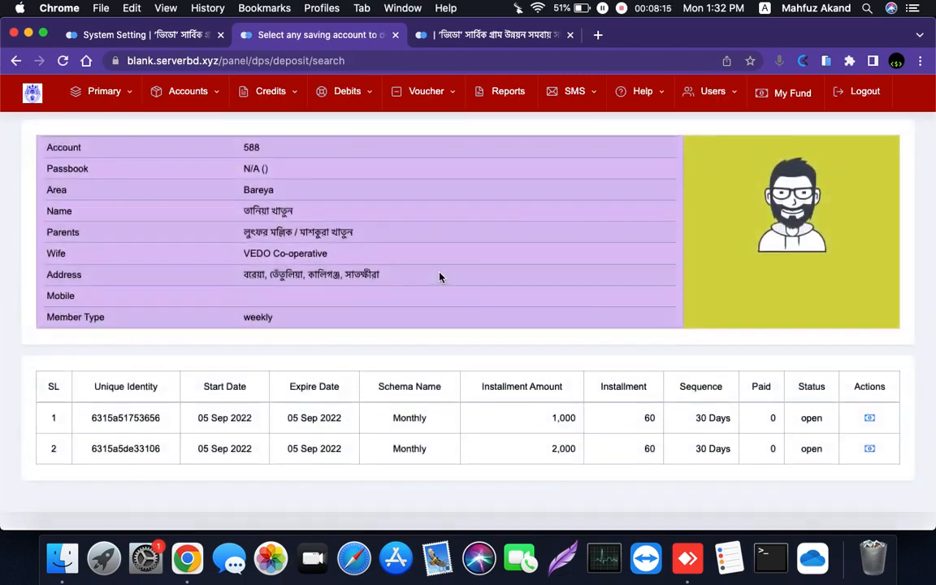
{"action": "scroll", "coordinate": [438, 273], "scroll_direction": "down", "scroll_amount": 2}
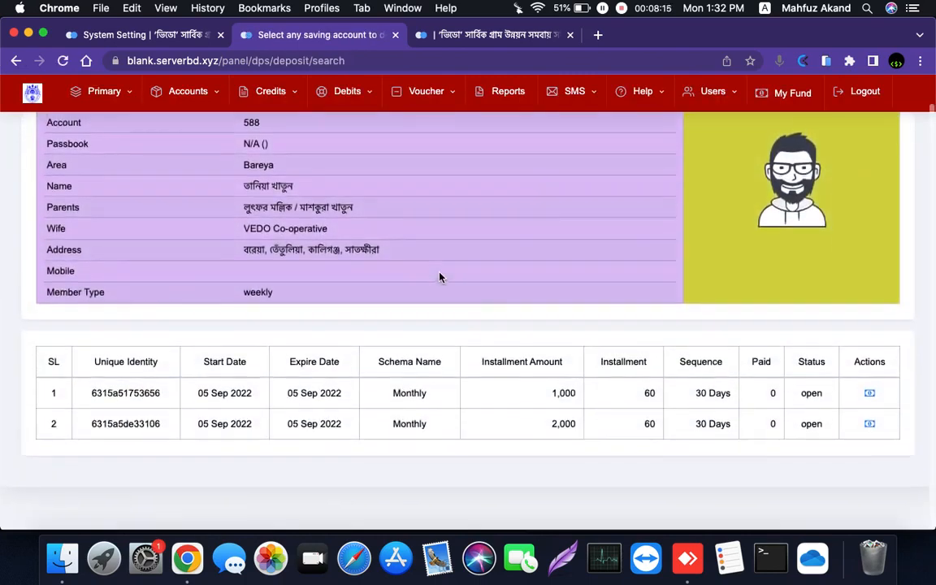
{"action": "left_click", "coordinate": [869, 425]}
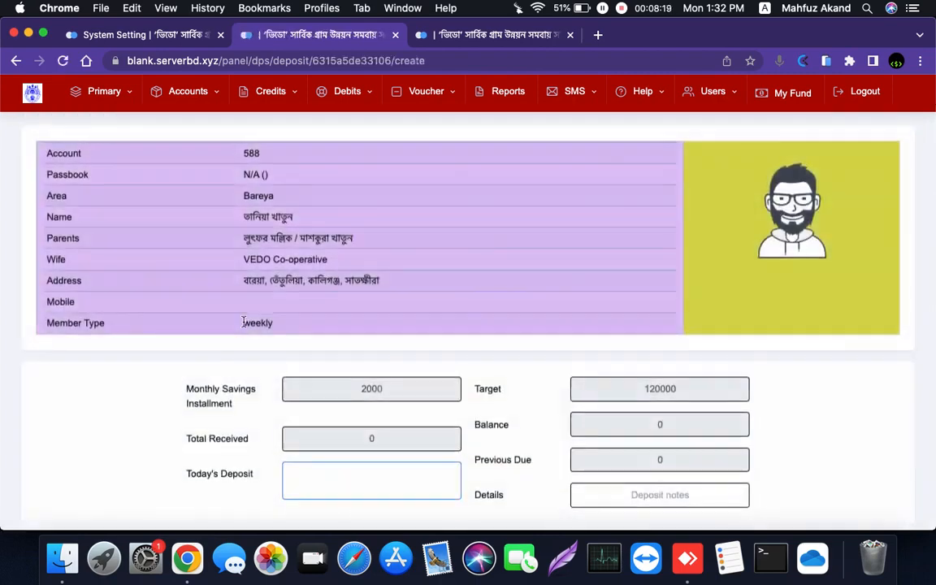
Enter 2000 as today's deposit and submit it to the monthly savings account
{"action": "scroll", "coordinate": [195, 352], "scroll_direction": "down", "scroll_amount": 4}
{"action": "type", "text": "2000"}
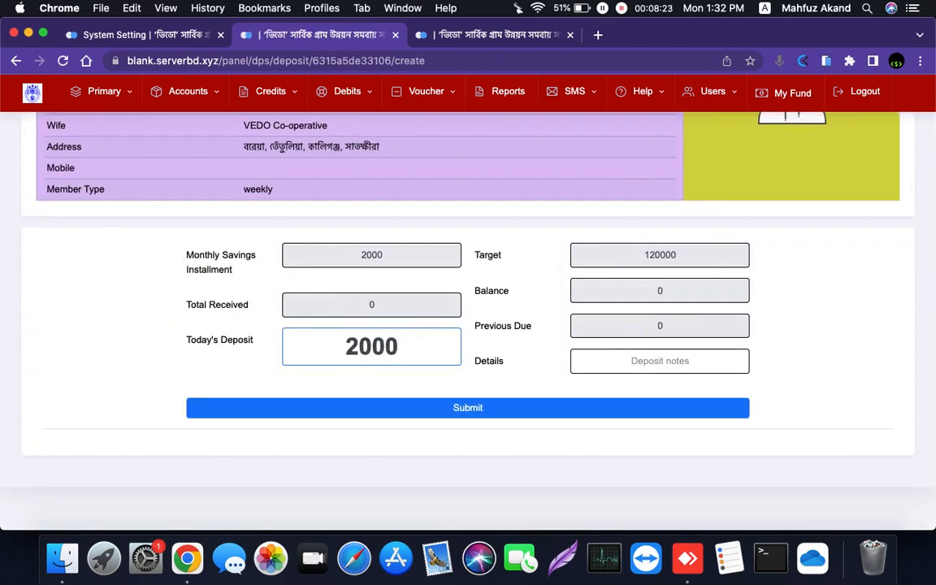
{"action": "key", "text": "Return"}
{"action": "key", "text": "Return"}
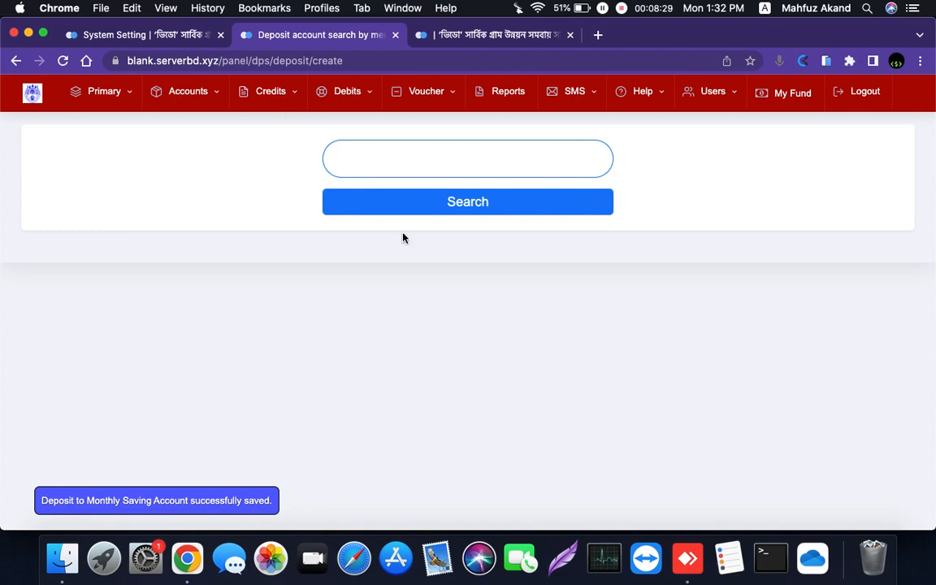
From the staff list, examine the fund entries of the staff member assigned as DPS opening staff
{"action": "left_click", "coordinate": [490, 35]}
{"action": "left_click", "coordinate": [111, 104]}
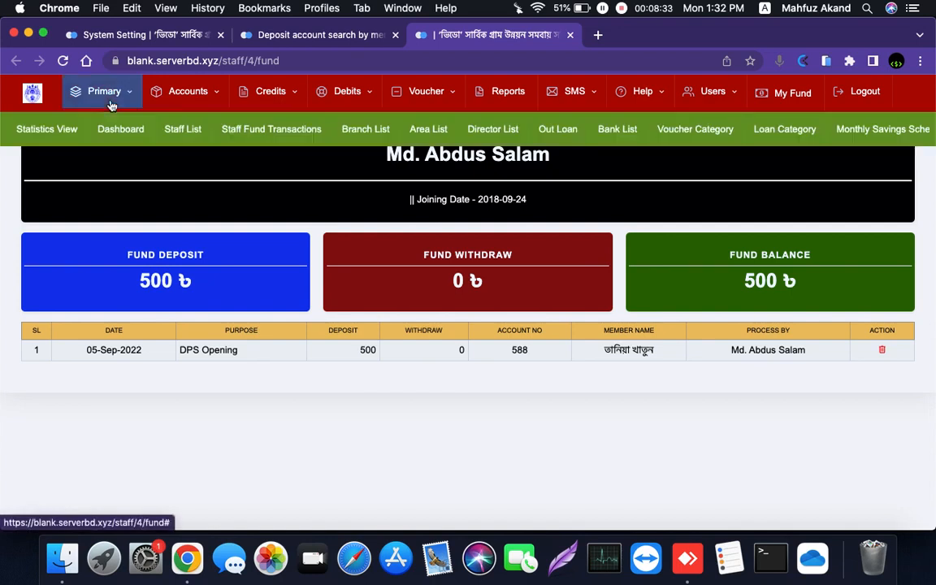
{"action": "left_click", "coordinate": [183, 127]}
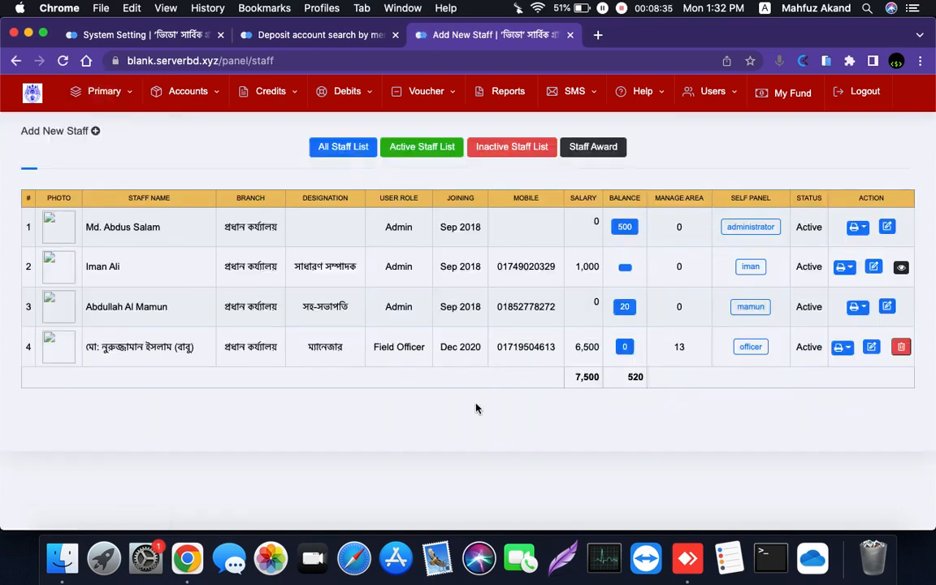
{"action": "left_click", "coordinate": [628, 316]}
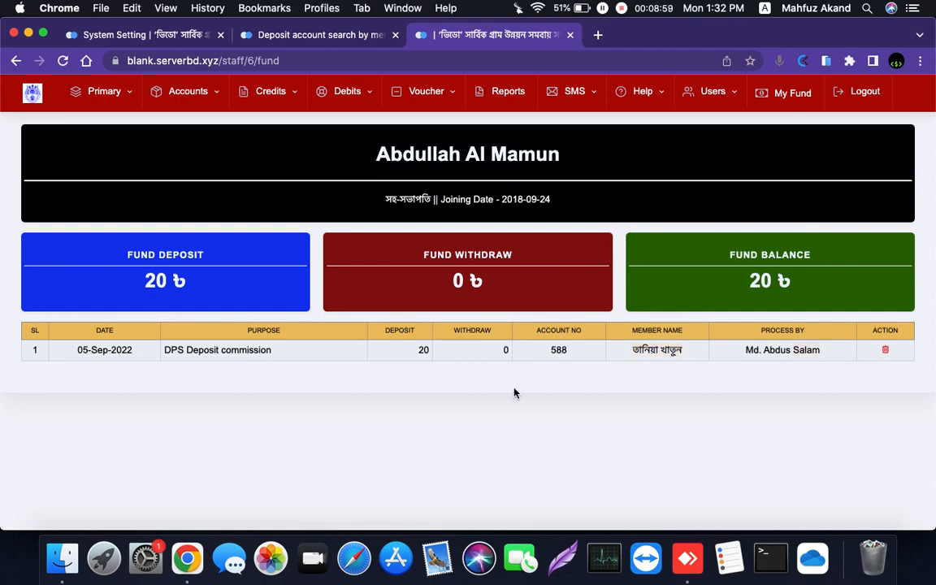
Search for the member's account number again and reopen the deposit form of the running 2,000-installment savings account
{"action": "left_click", "coordinate": [280, 35]}
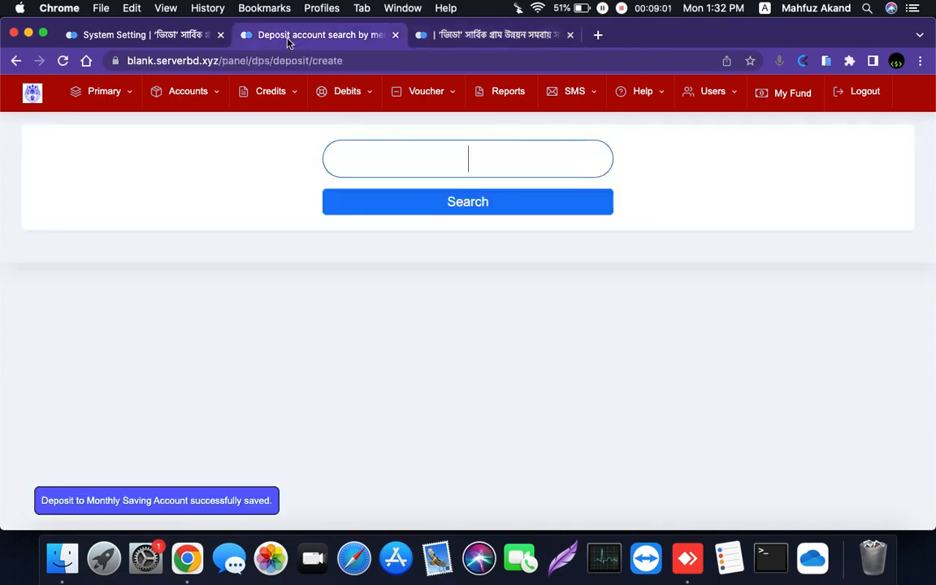
{"action": "type", "text": "588"}
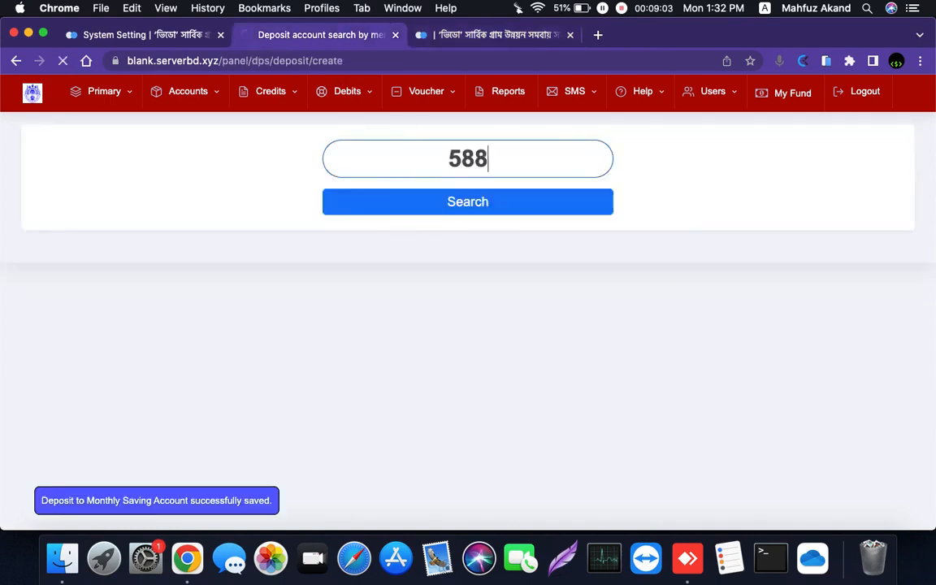
{"action": "key", "text": "Return"}
{"action": "scroll", "coordinate": [437, 298], "scroll_direction": "down", "scroll_amount": 1}
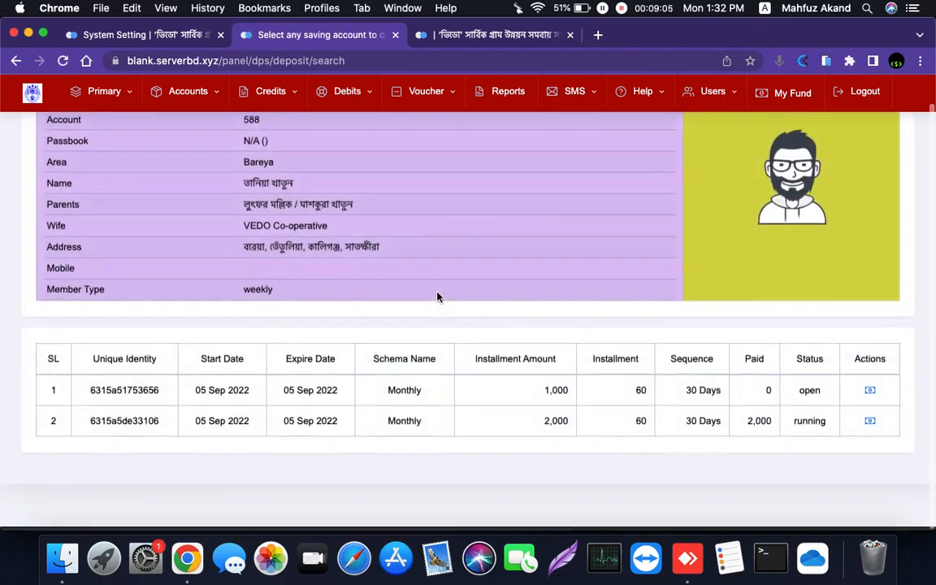
{"action": "left_click", "coordinate": [871, 425]}
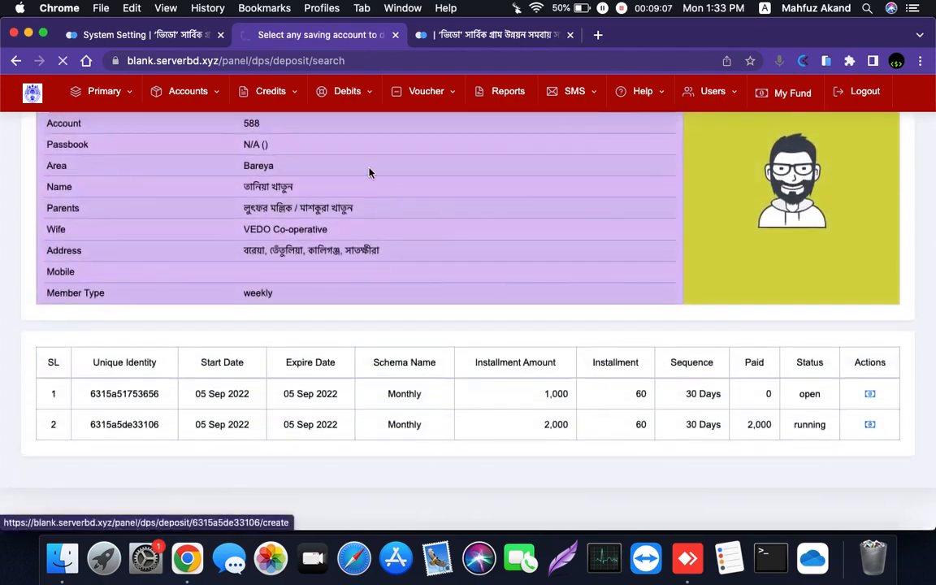
Enter 1000 as today's deposit and submit this second deposit to the savings account
{"action": "type", "text": "10000"}
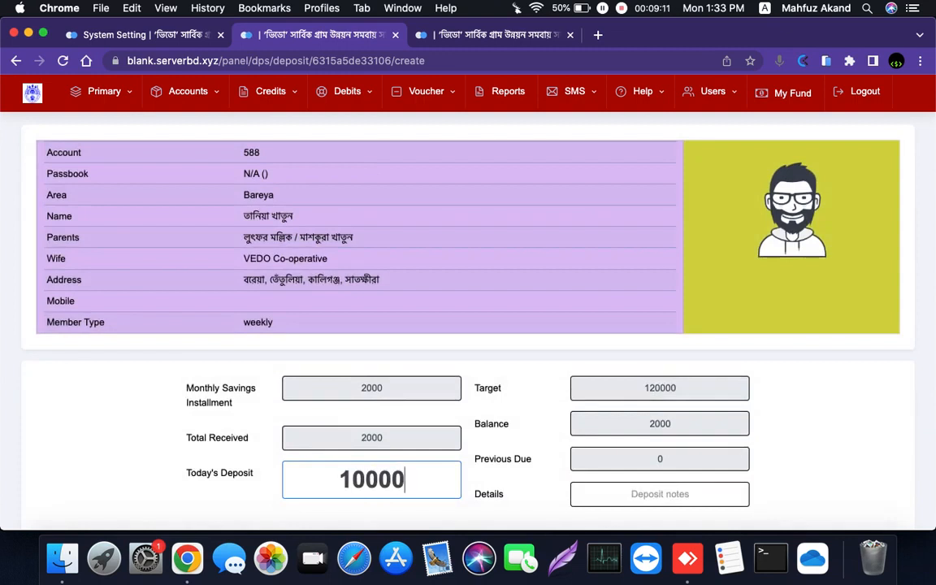
{"action": "key", "text": "BackSpace"}
{"action": "key", "text": "BackSpace"}
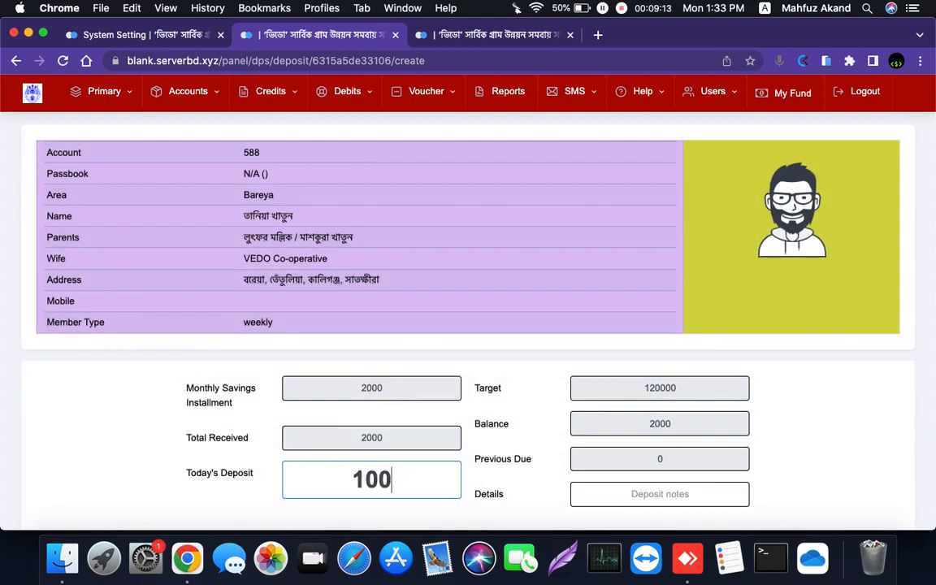
{"action": "type", "text": "0"}
{"action": "key", "text": "Return"}
{"action": "key", "text": "Return"}
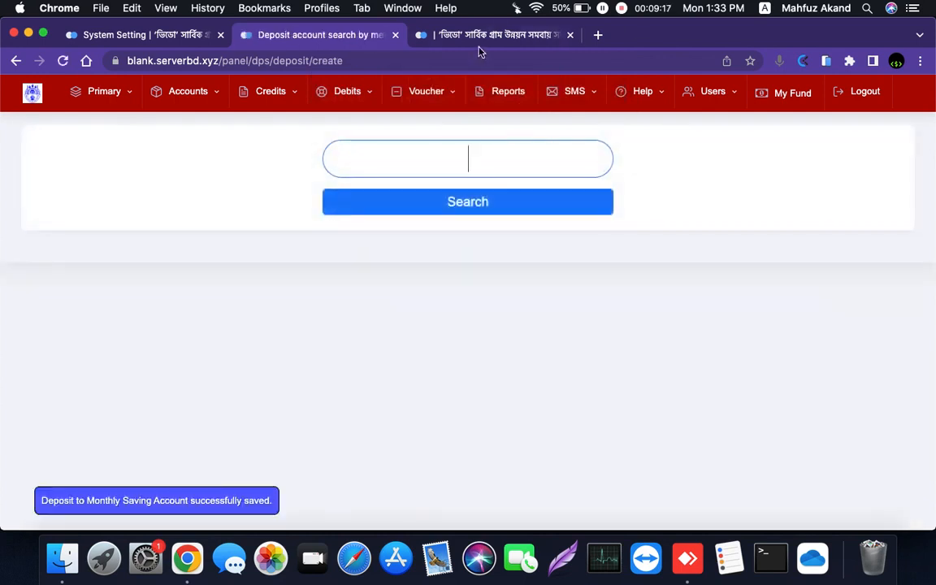
Reload the DPS opening staff member's fund page to check the deposit commission entries
{"action": "left_click", "coordinate": [432, 37]}
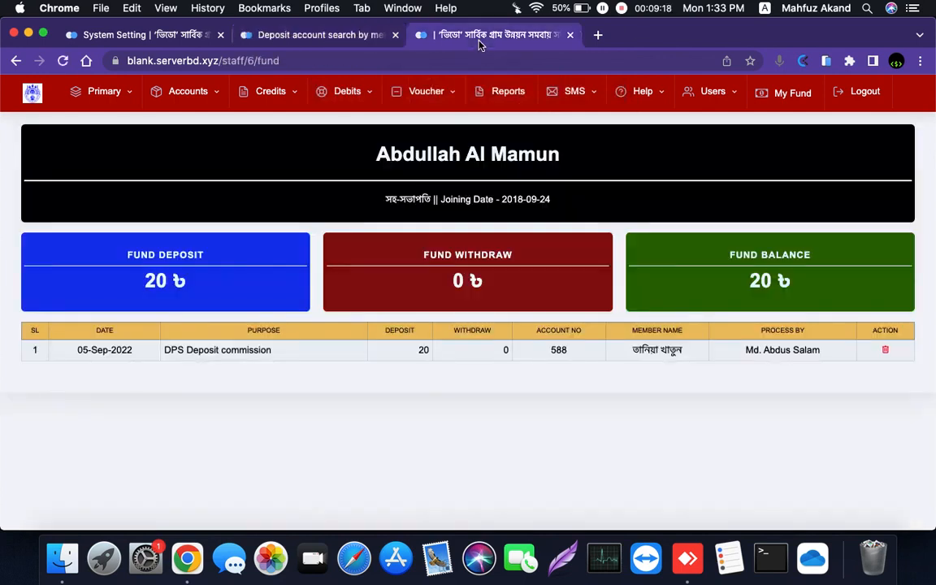
{"action": "left_click", "coordinate": [62, 60]}
{"action": "left_click", "coordinate": [65, 62]}
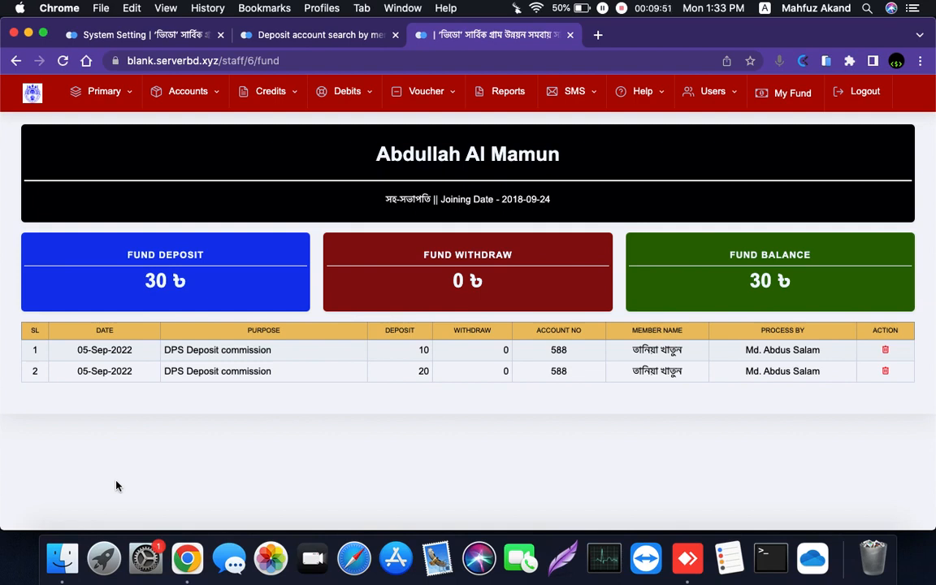
Open the logged-in staff member's own fund and examine its totals and entries in the mobile phone preview
{"action": "left_click", "coordinate": [783, 92]}
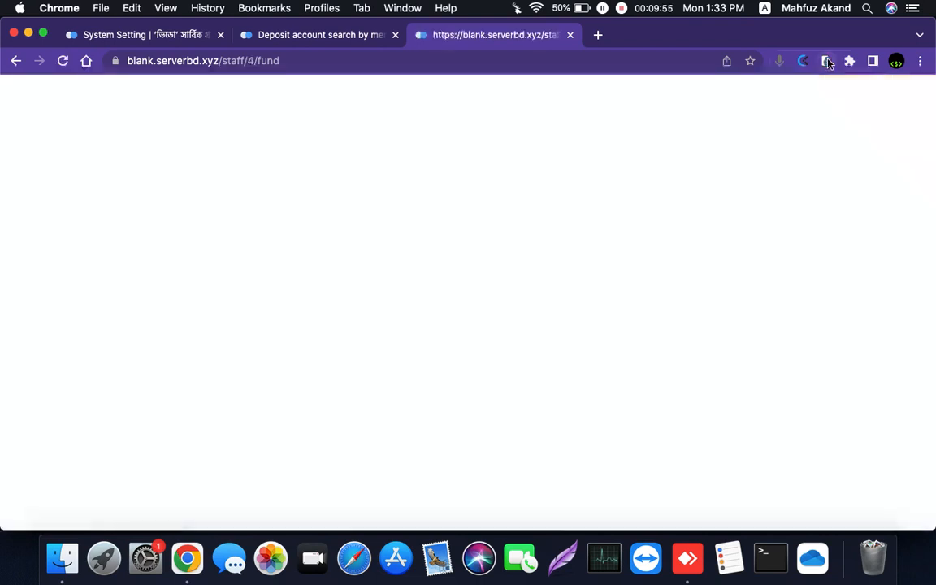
{"action": "left_click", "coordinate": [826, 62]}
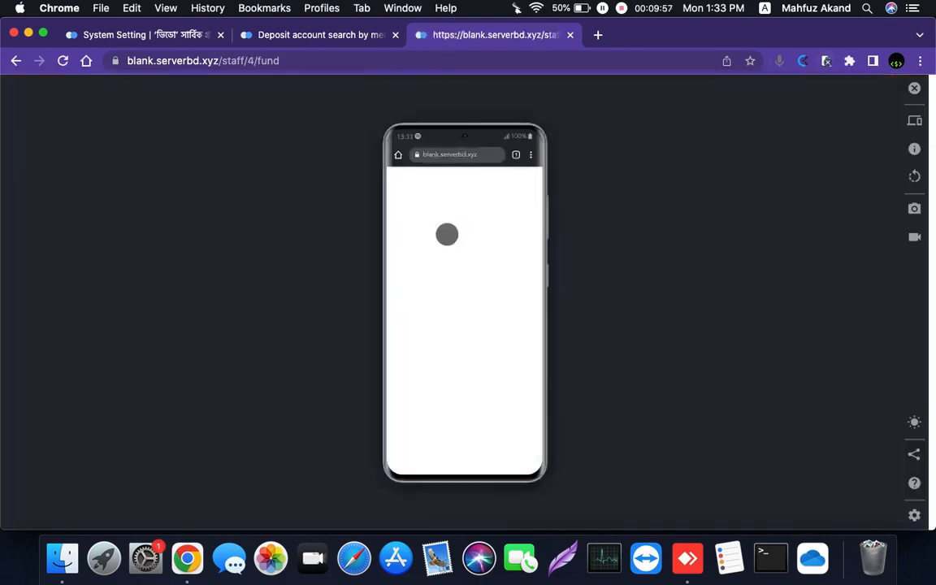
{"action": "scroll", "coordinate": [455, 284], "scroll_direction": "down", "scroll_amount": 2}
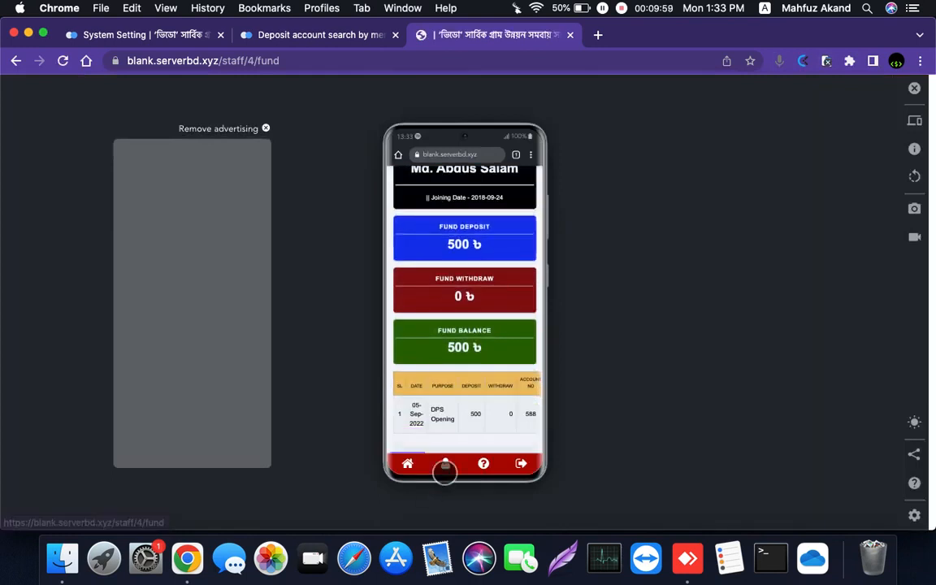
{"action": "left_click", "coordinate": [445, 463]}
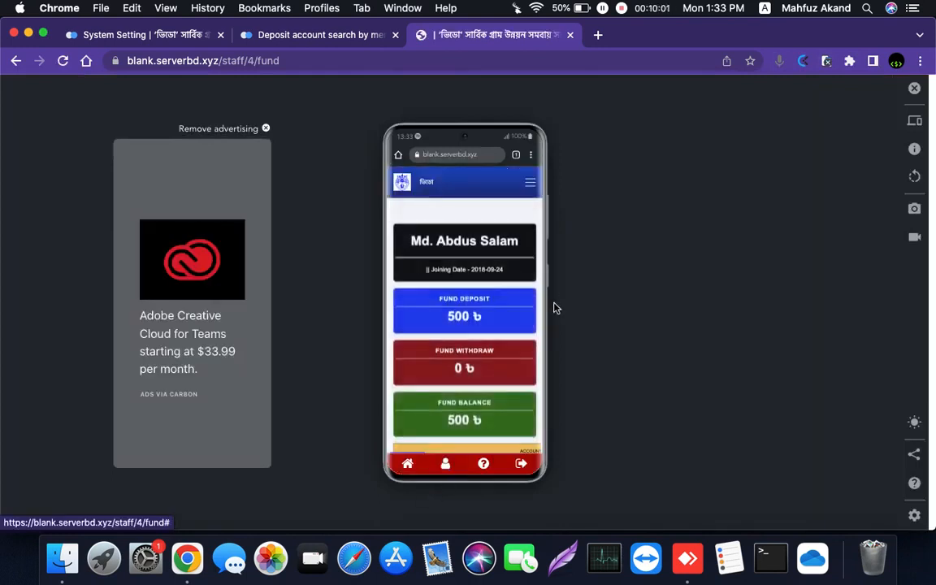
{"action": "scroll", "coordinate": [501, 323], "scroll_direction": "down", "scroll_amount": 2}
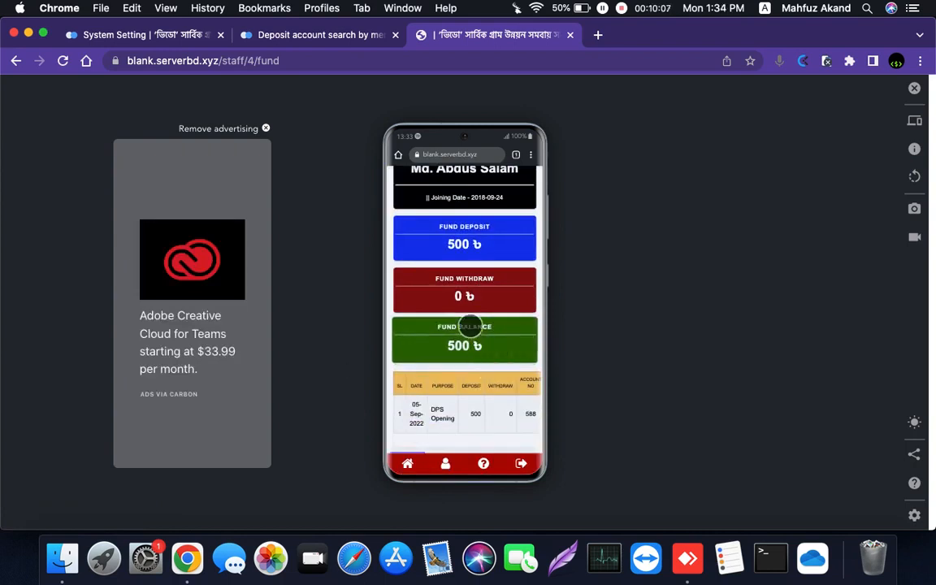
Return to the DPS opening staff member's fund page in the phone preview, reload it and examine its totals and deposit commission entries
{"action": "scroll", "coordinate": [469, 325], "scroll_direction": "up", "scroll_amount": 2}
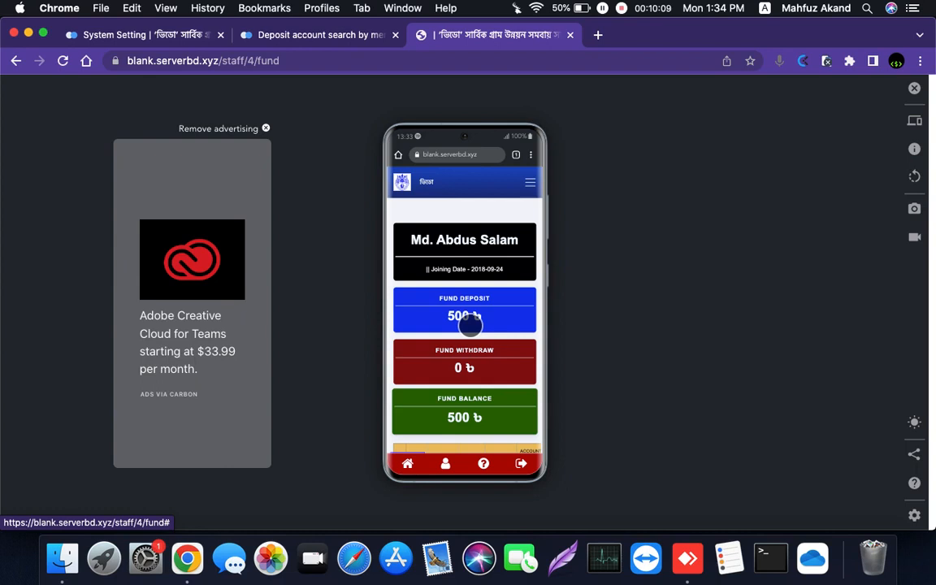
{"action": "left_click", "coordinate": [16, 61]}
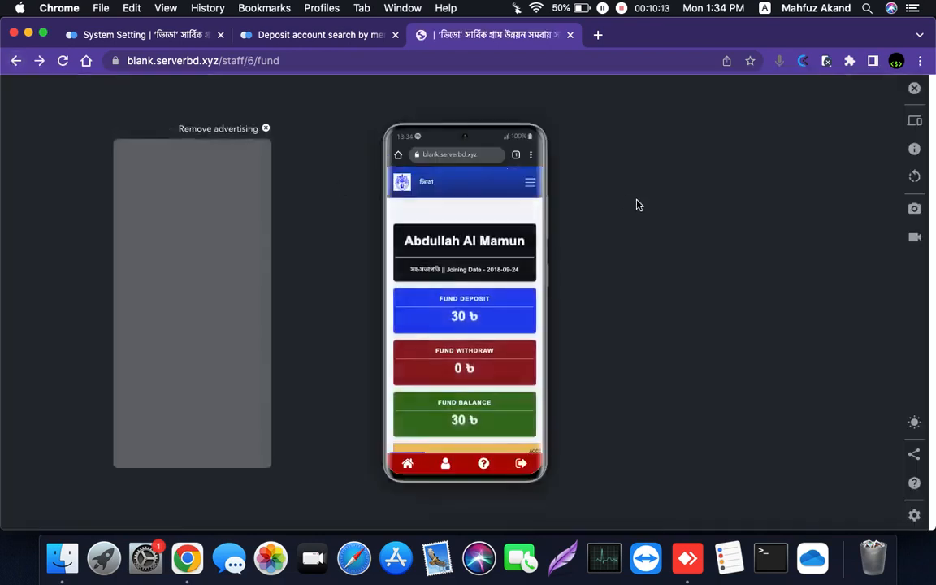
{"action": "left_click", "coordinate": [63, 61]}
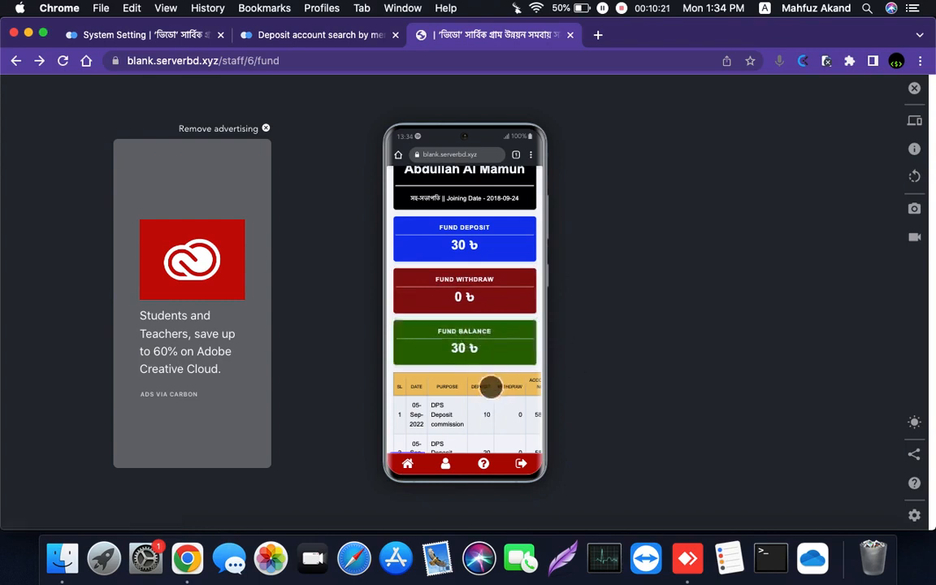
{"action": "scroll", "coordinate": [490, 387], "scroll_direction": "down", "scroll_amount": 1}
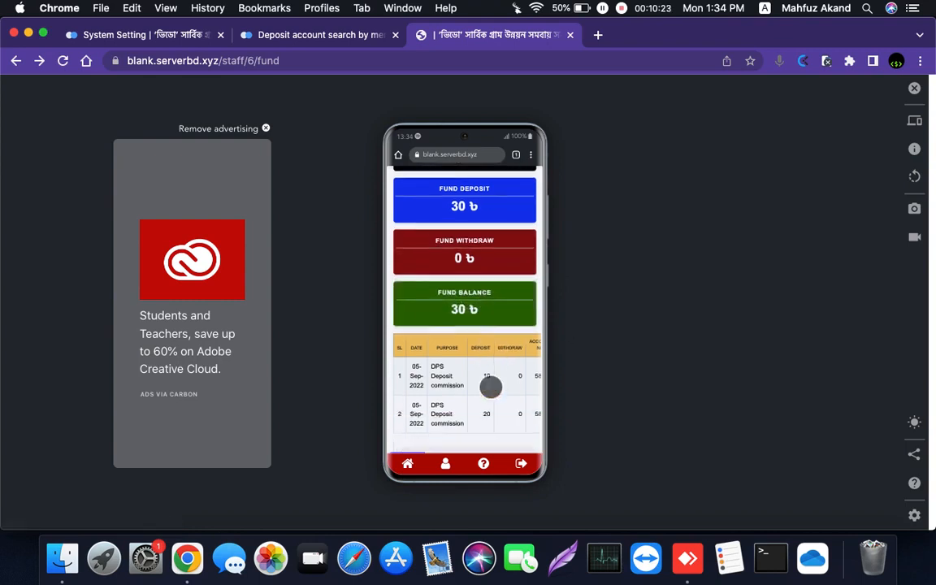
{"action": "scroll", "coordinate": [490, 386], "scroll_direction": "right", "scroll_amount": 5}
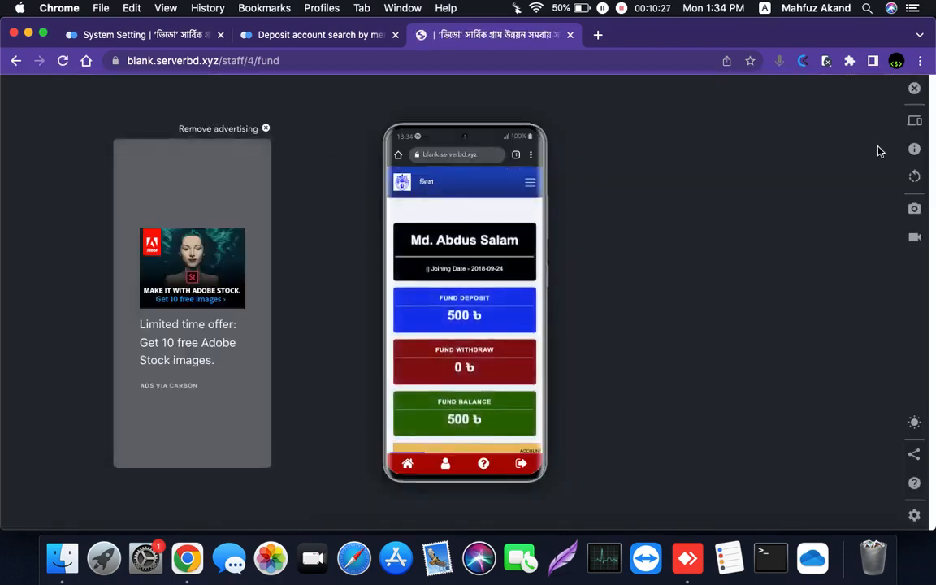
Close the phone preview, the staff fund page and the system settings page, leaving only the main dashboard open
{"action": "left_click", "coordinate": [913, 89]}
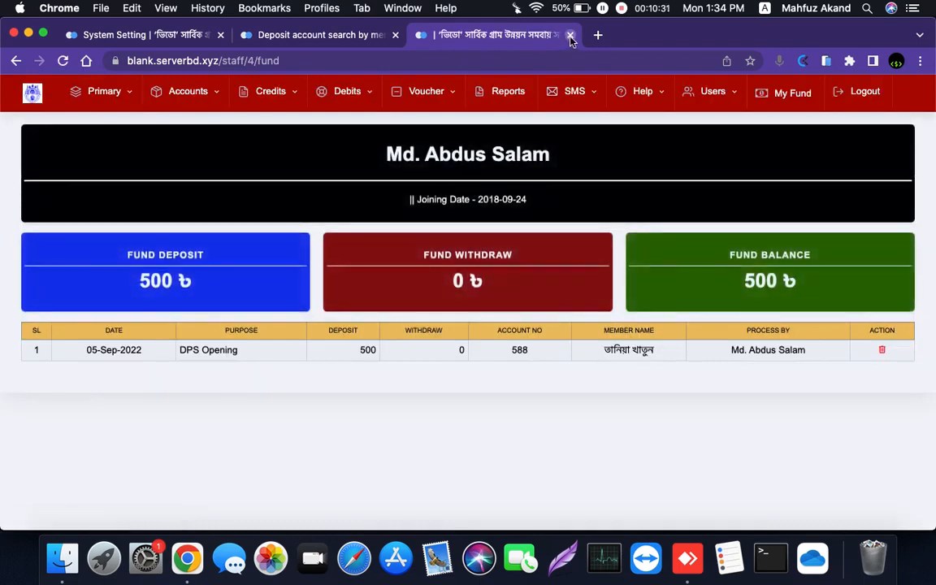
{"action": "left_click", "coordinate": [570, 35]}
{"action": "left_click", "coordinate": [32, 92]}
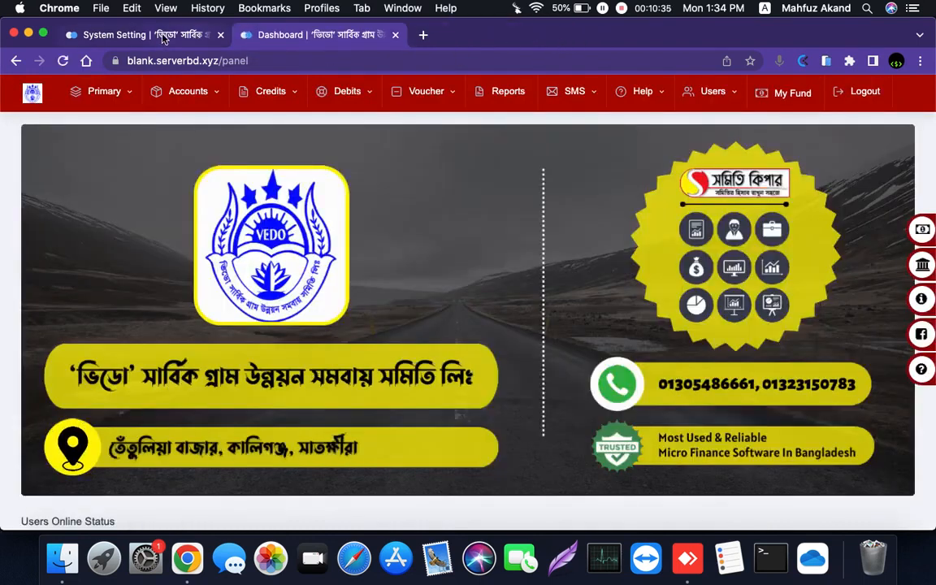
{"action": "left_click", "coordinate": [195, 35]}
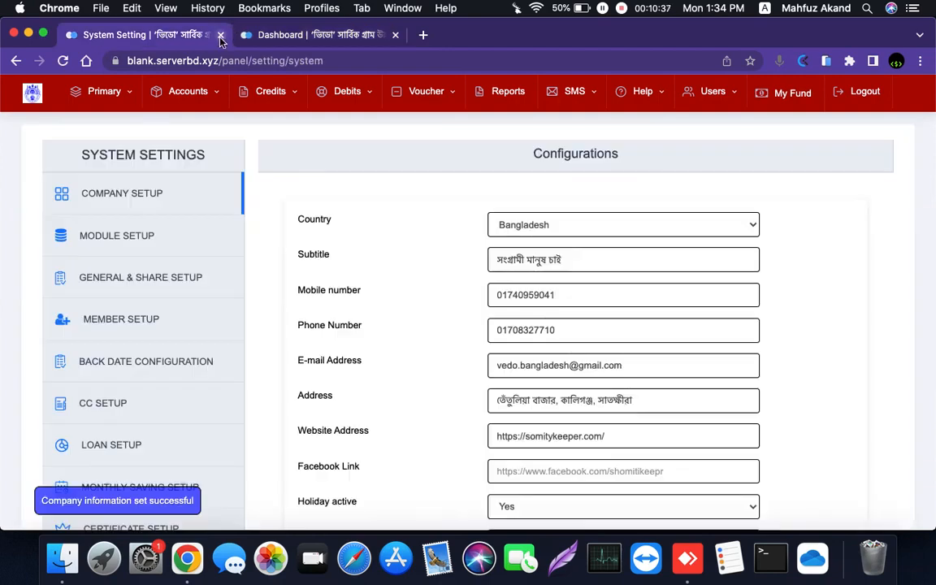
{"action": "left_click", "coordinate": [220, 35]}
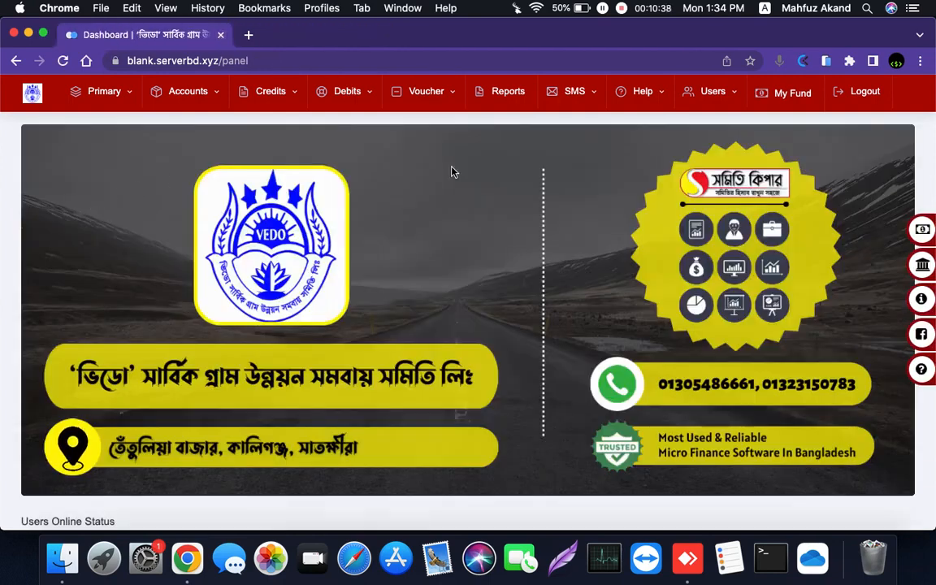